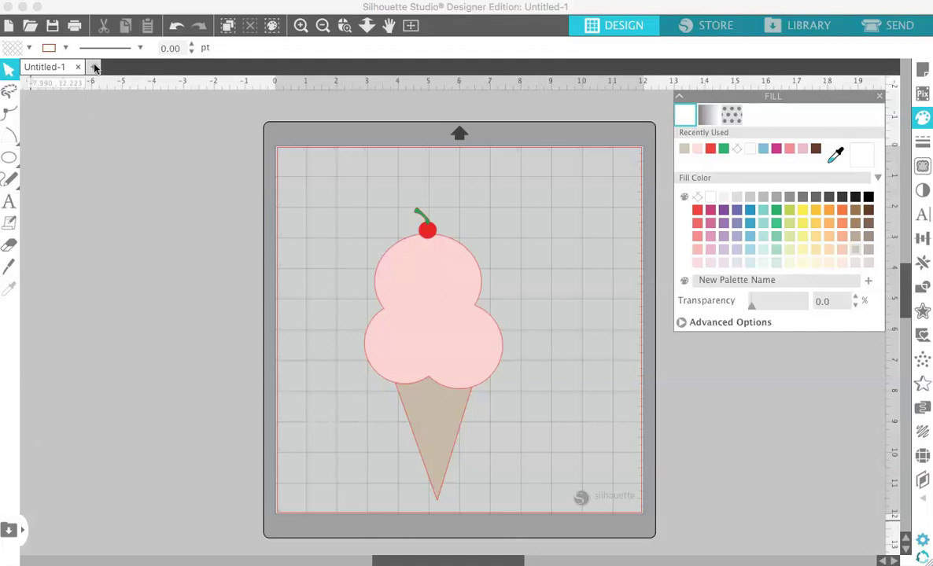
# - Start a new blank document and draw a polygon reduced to 3 sides
pyautogui.click(94, 69)
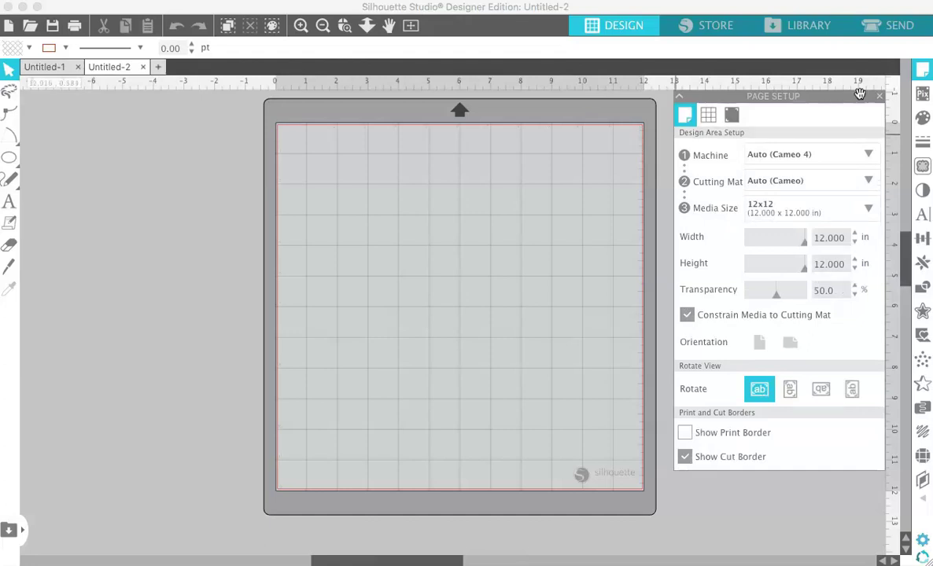
pyautogui.click(922, 73)
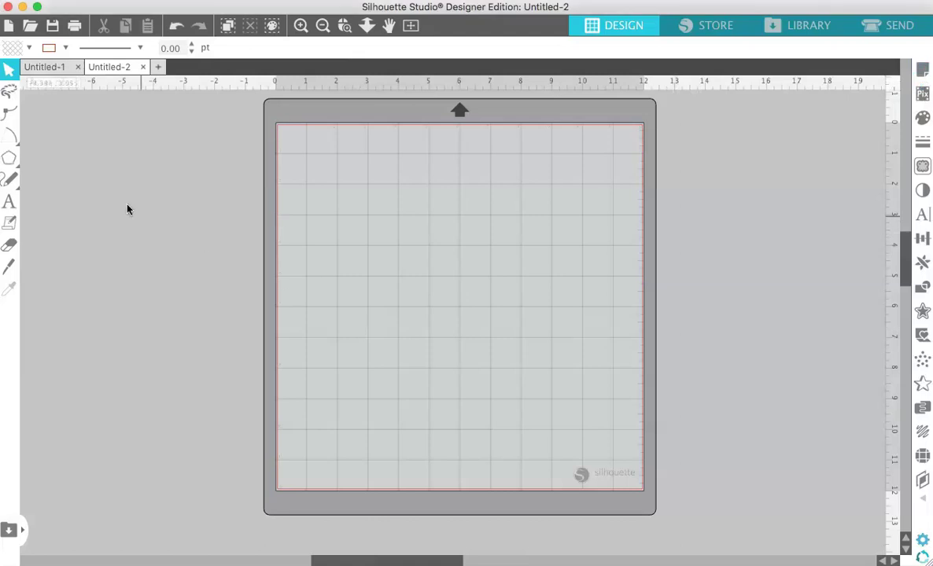
pyautogui.moveTo(11, 159)
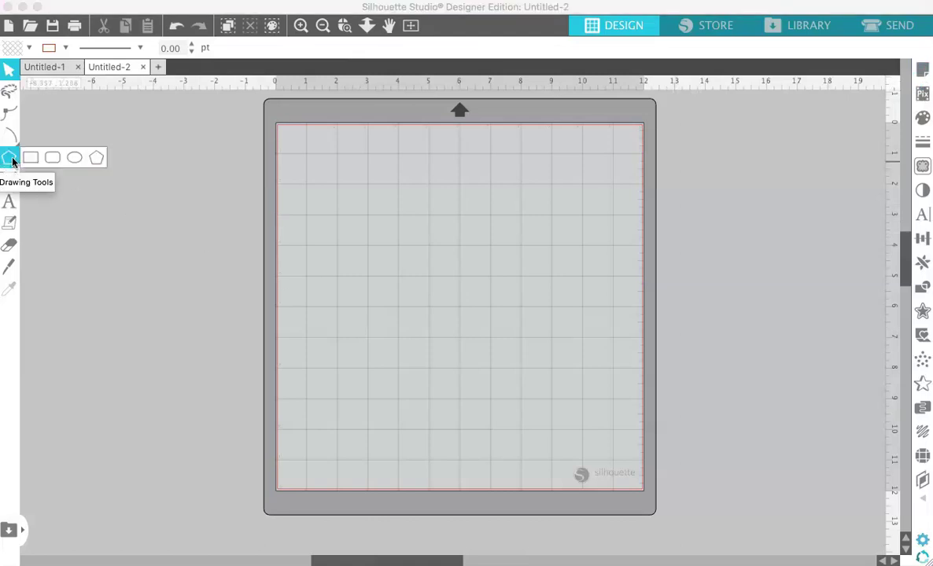
pyautogui.click(98, 159)
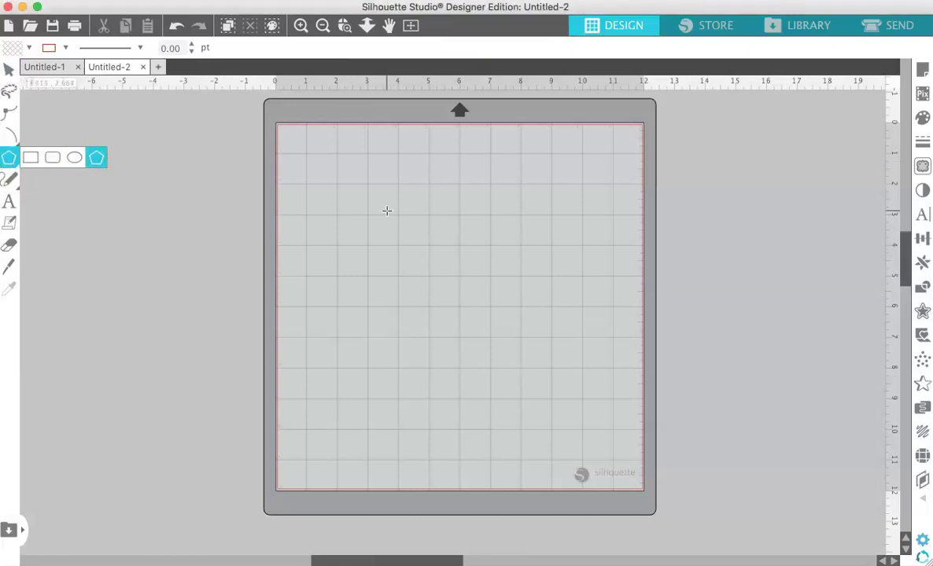
pyautogui.moveTo(387, 210); pyautogui.dragTo(429, 244)
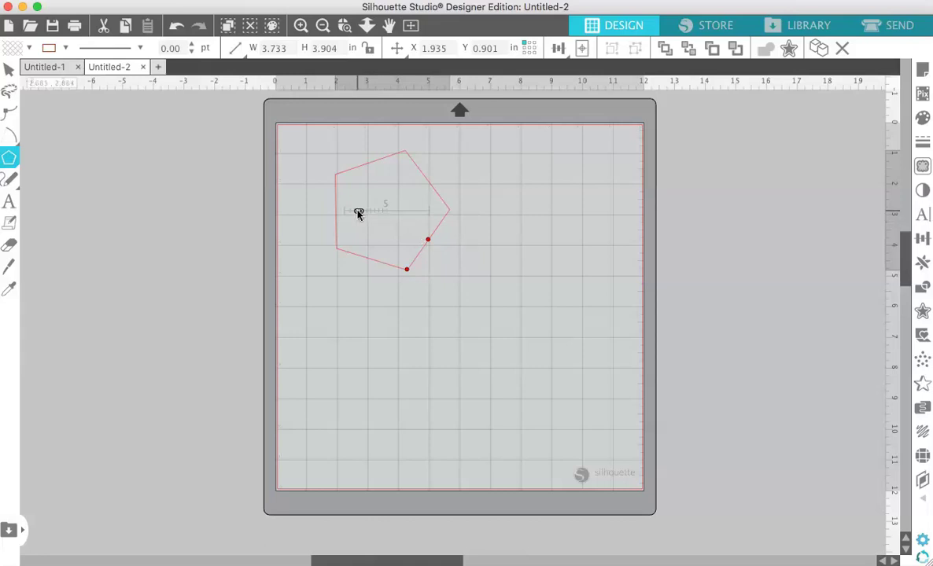
pyautogui.moveTo(359, 211); pyautogui.dragTo(351, 214)
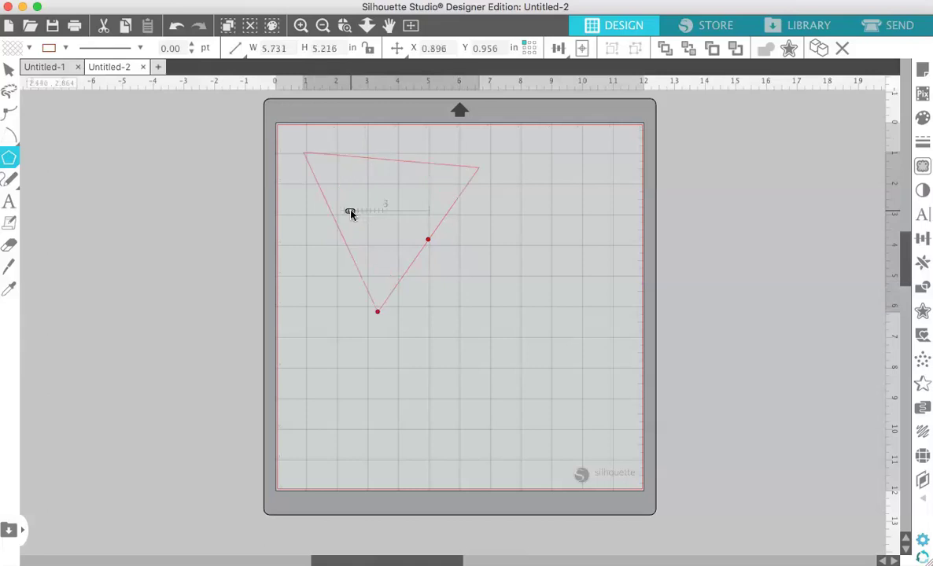
# - Move the triangle to the lower middle and rotate it so it points down with a level top
pyautogui.click(11, 70)
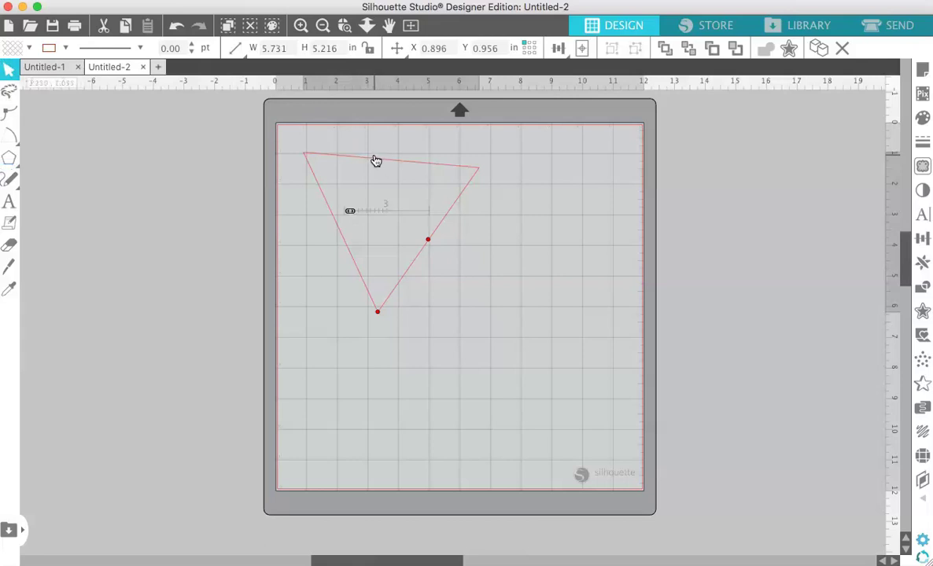
pyautogui.moveTo(376, 160); pyautogui.dragTo(437, 321)
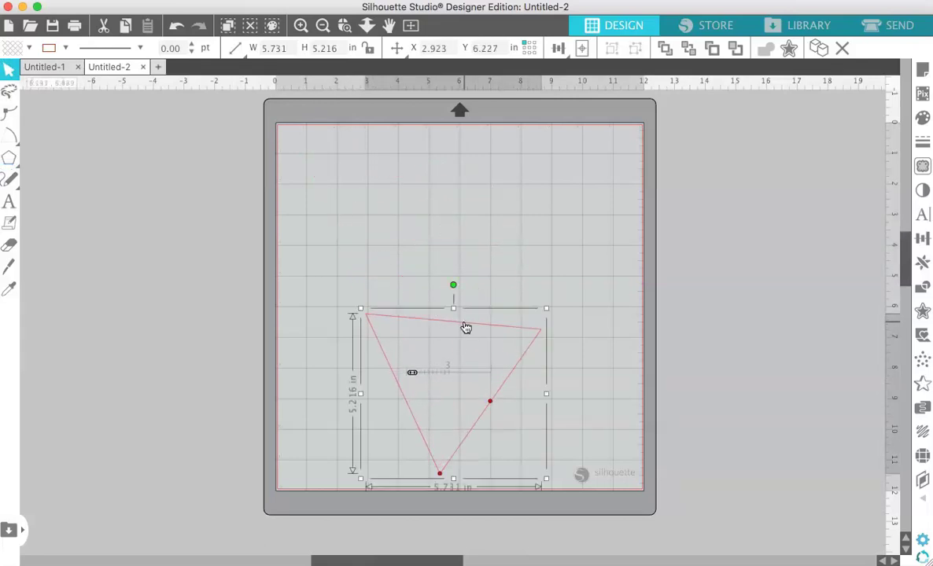
pyautogui.moveTo(453, 287); pyautogui.dragTo(443, 285)
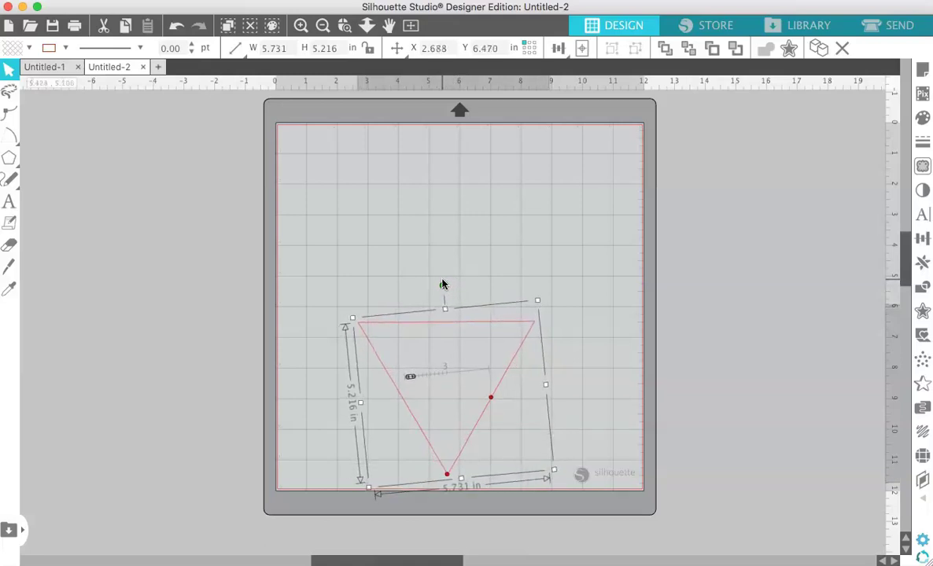
pyautogui.click(559, 358)
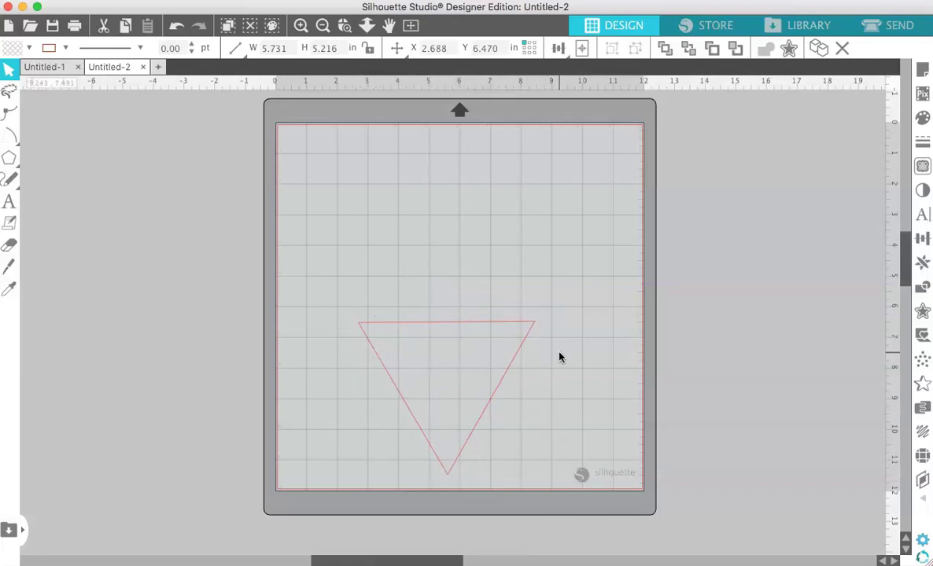
# - Convert the triangle into an editable path
pyautogui.click(500, 386)
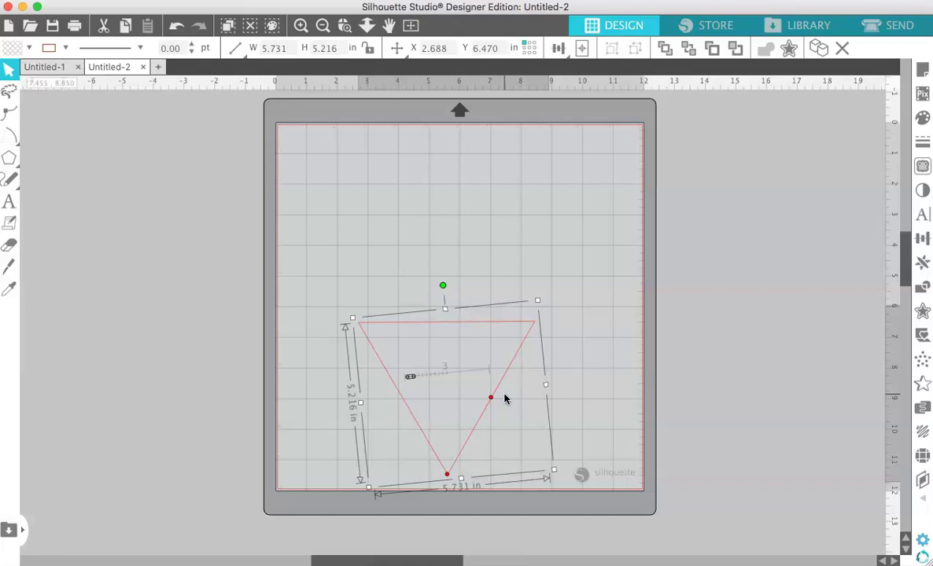
pyautogui.click(10, 112)
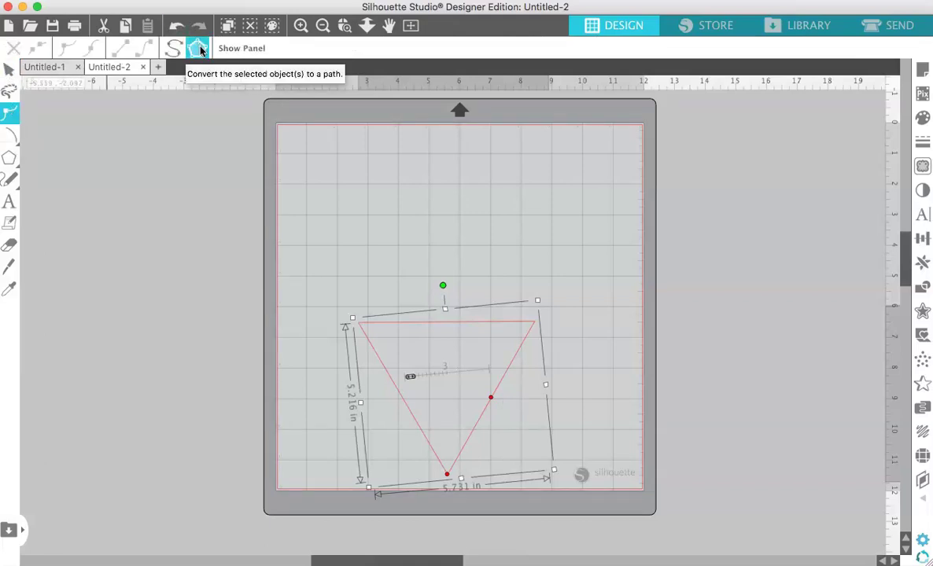
pyautogui.click(199, 49)
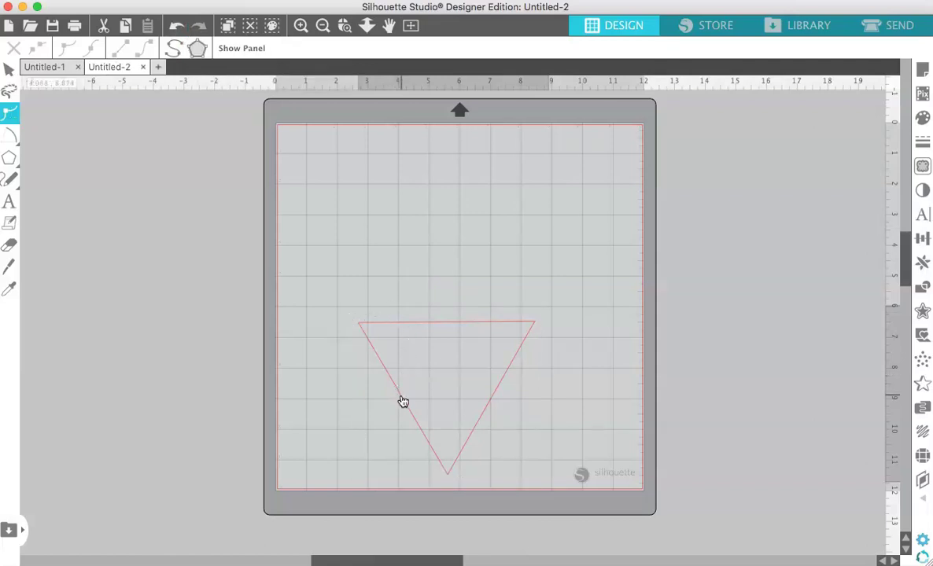
pyautogui.click(9, 69)
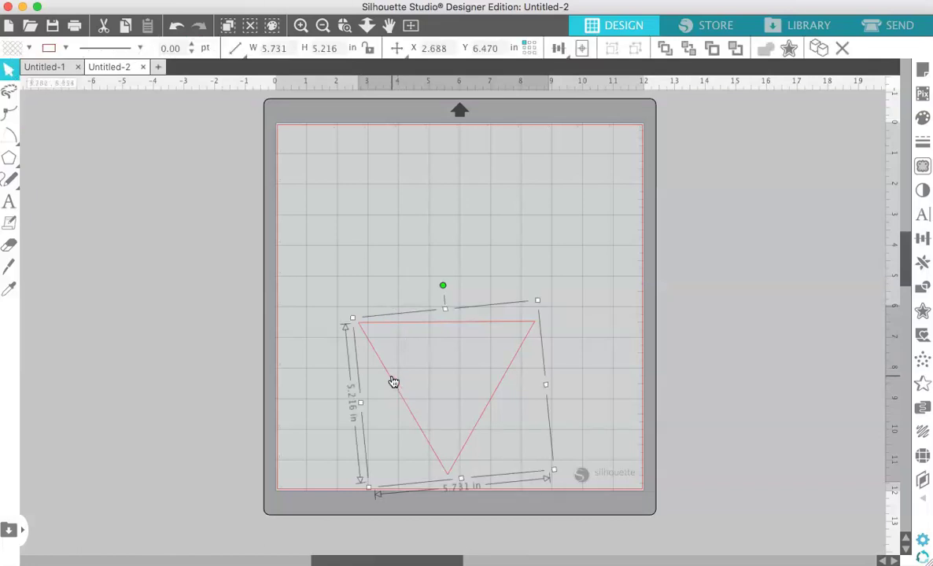
# - Drag the triangle's top-left and top-right corners inward to make a slim cone
pyautogui.click(12, 113)
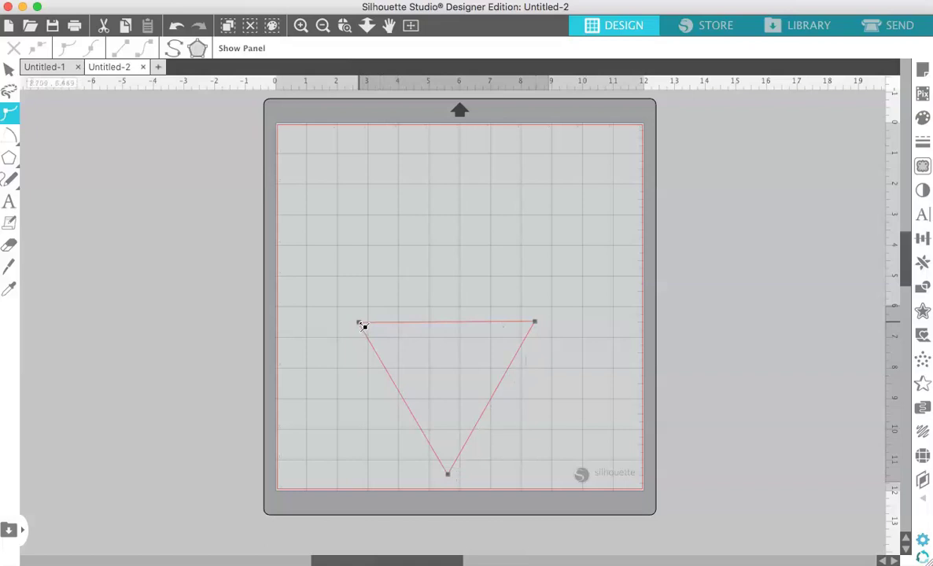
pyautogui.moveTo(361, 325); pyautogui.dragTo(400, 325)
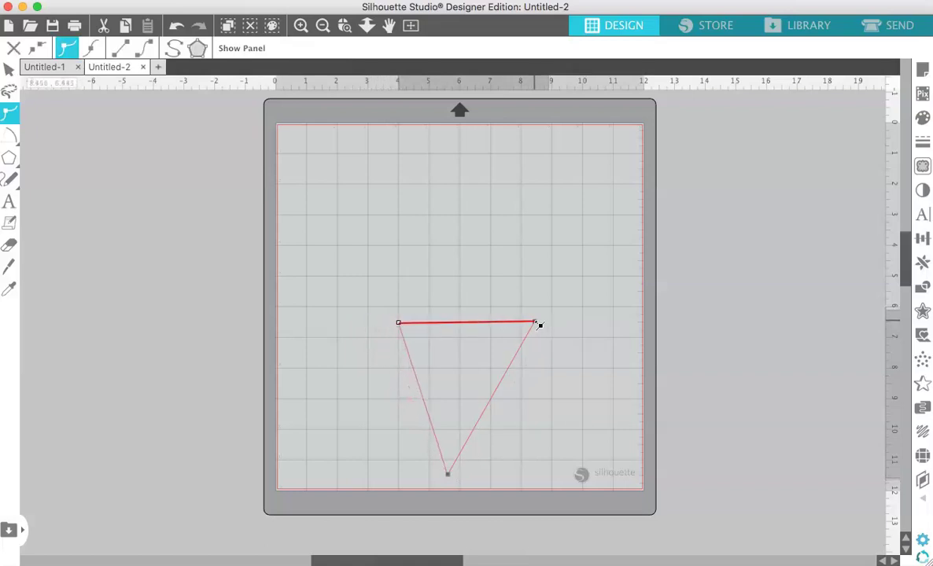
pyautogui.moveTo(538, 323); pyautogui.dragTo(489, 325)
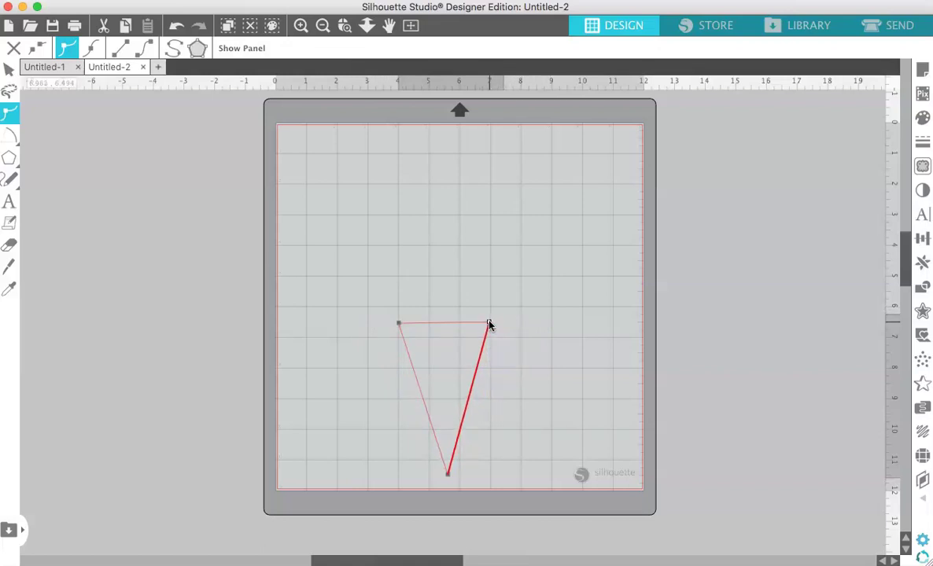
pyautogui.click(545, 375)
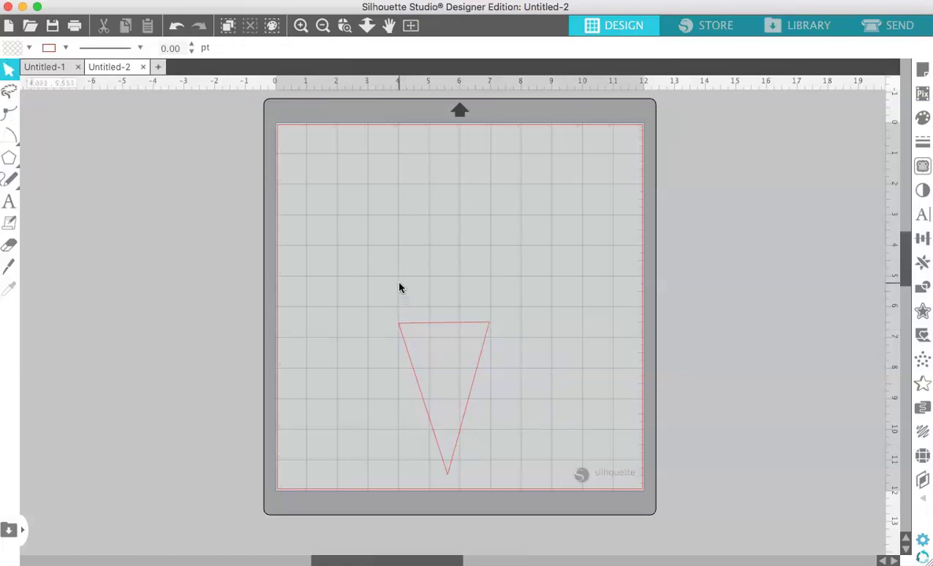
# - Draw a circle scoop above the cone and delete an accidental long thin ellipse
pyautogui.moveTo(9, 158)
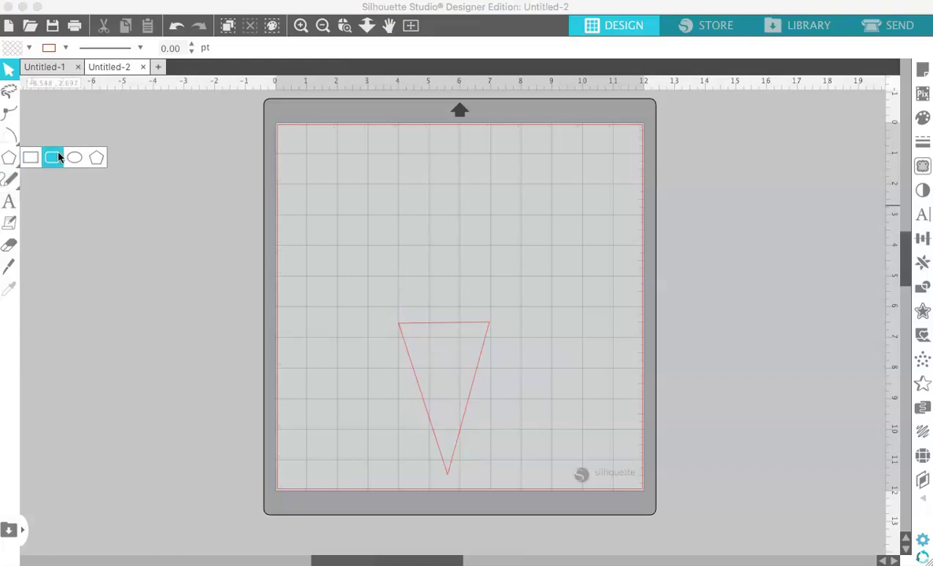
pyautogui.click(74, 158)
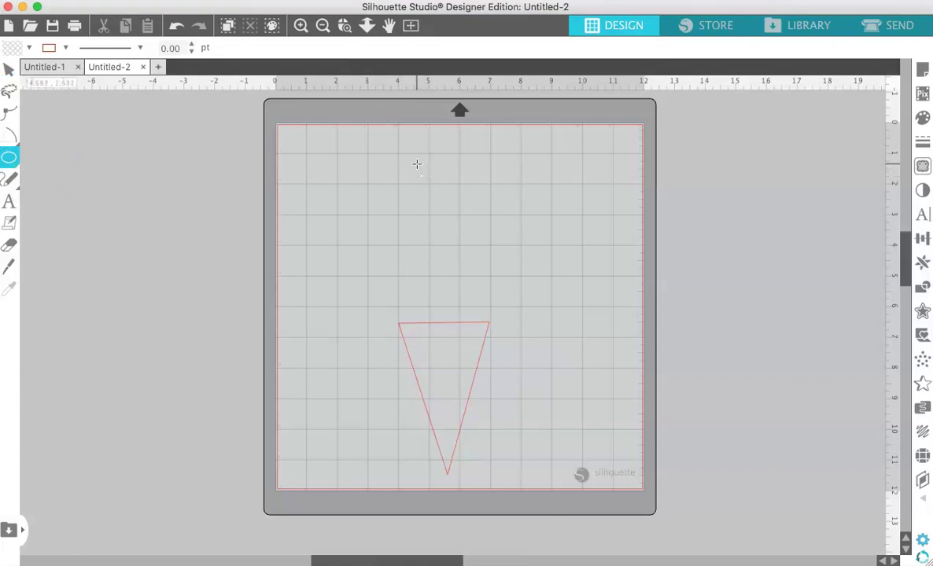
pyautogui.moveTo(417, 163); pyautogui.dragTo(516, 254)
pyautogui.moveTo(575, 178)
pyautogui.mouseDown()
pyautogui.moveTo(275, 212)
pyautogui.moveTo(334, 214)
pyautogui.mouseUp()
pyautogui.press('v')
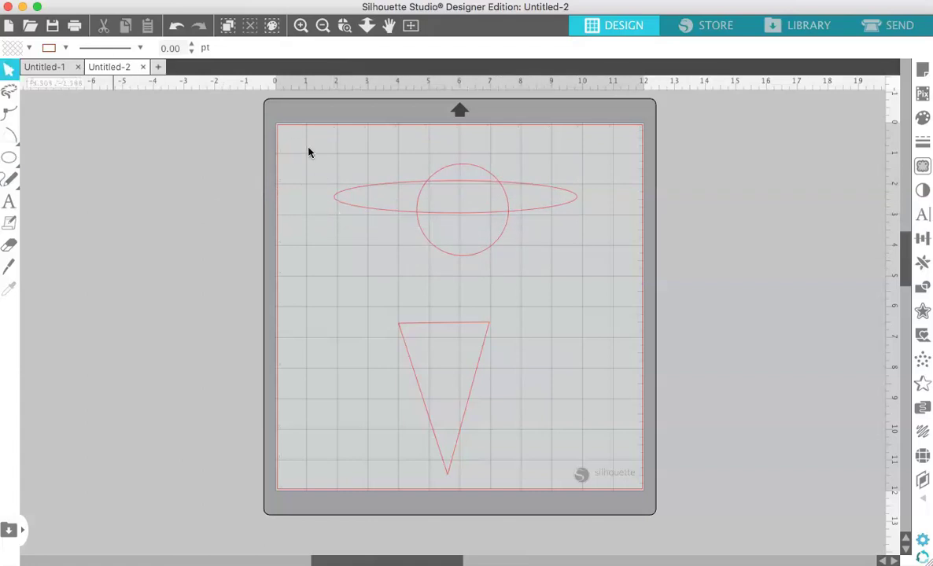
pyautogui.click(10, 71)
pyautogui.click(366, 211)
pyautogui.press('Delete')
# - Draw a second circle below the first and move it up to overlap
pyautogui.moveTo(9, 158)
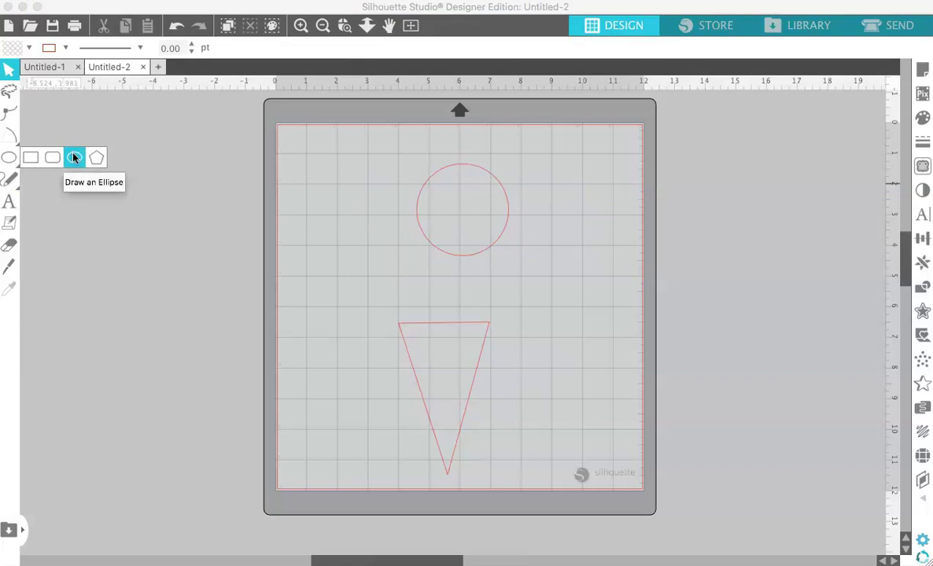
pyautogui.click(74, 157)
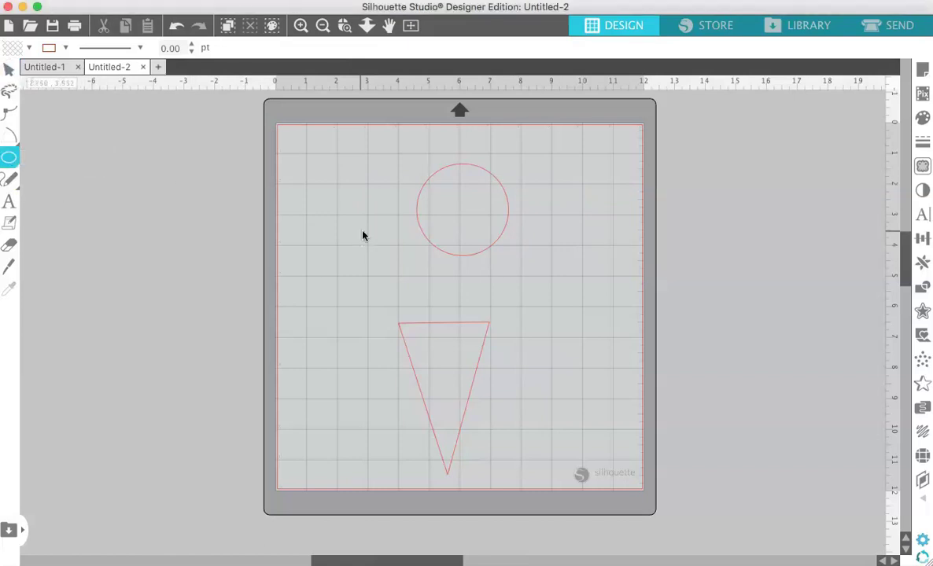
pyautogui.moveTo(363, 236); pyautogui.dragTo(470, 288)
pyautogui.press('super+z')
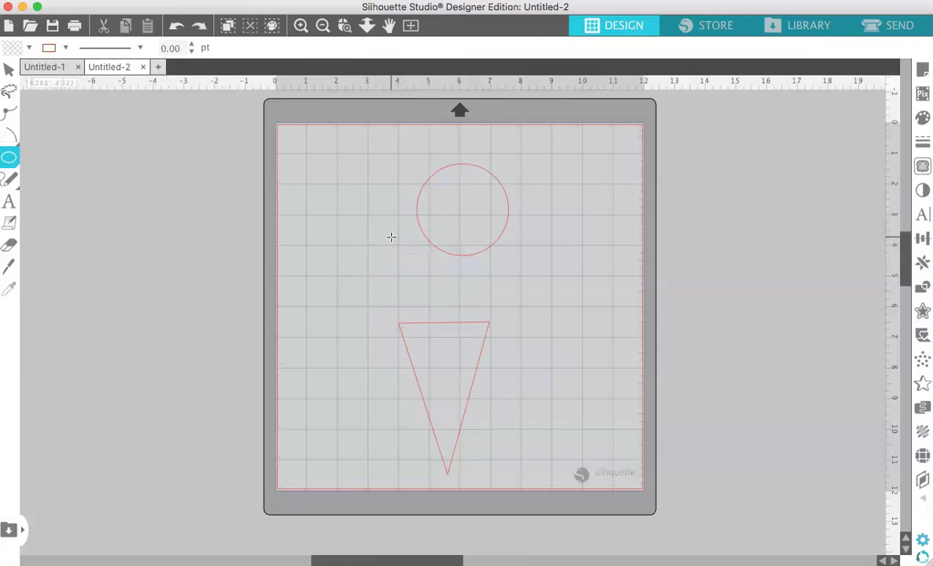
pyautogui.moveTo(391, 237); pyautogui.dragTo(485, 310)
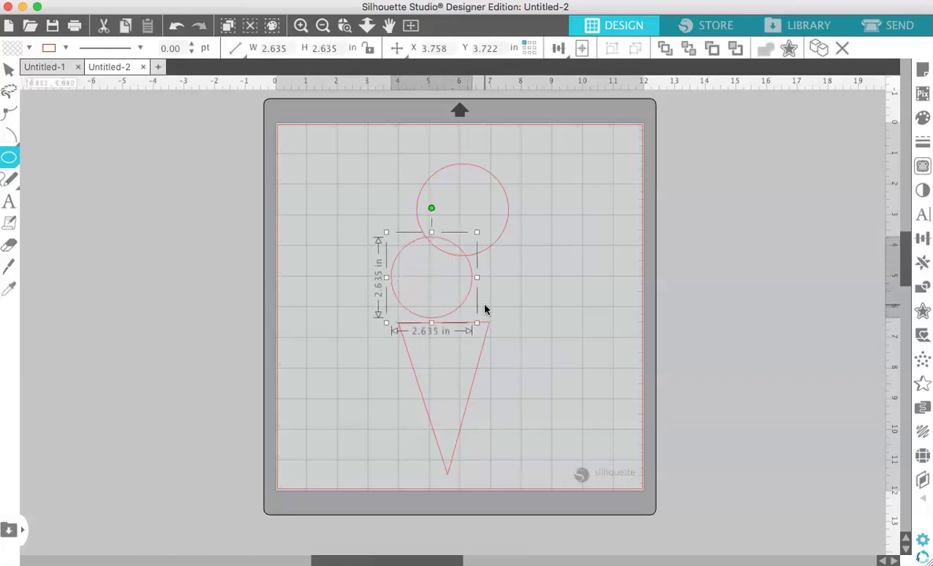
pyautogui.click(8, 70)
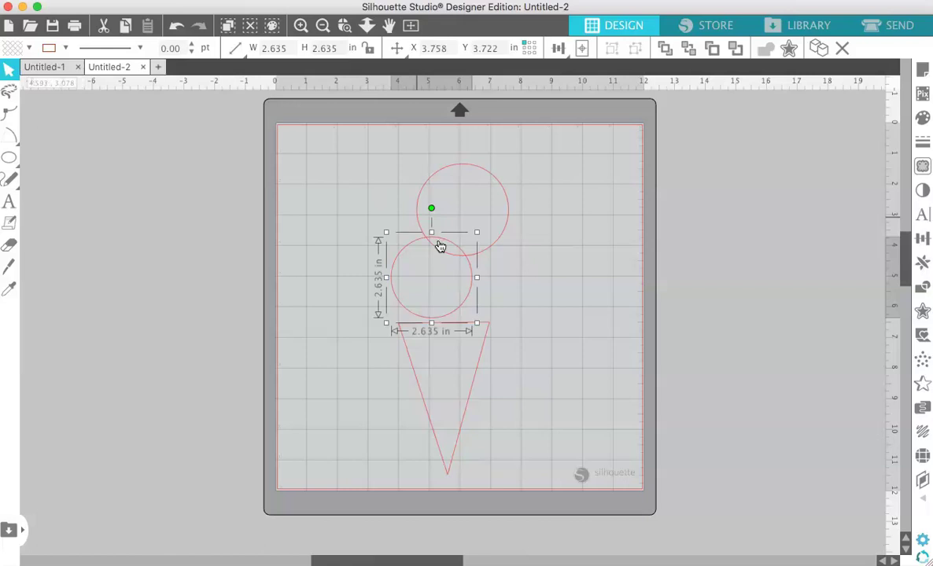
pyautogui.moveTo(468, 275); pyautogui.dragTo(470, 256)
# - Draw a third circle to the right, overlap it with the others, and select all three
pyautogui.moveTo(12, 158)
pyautogui.click(75, 158)
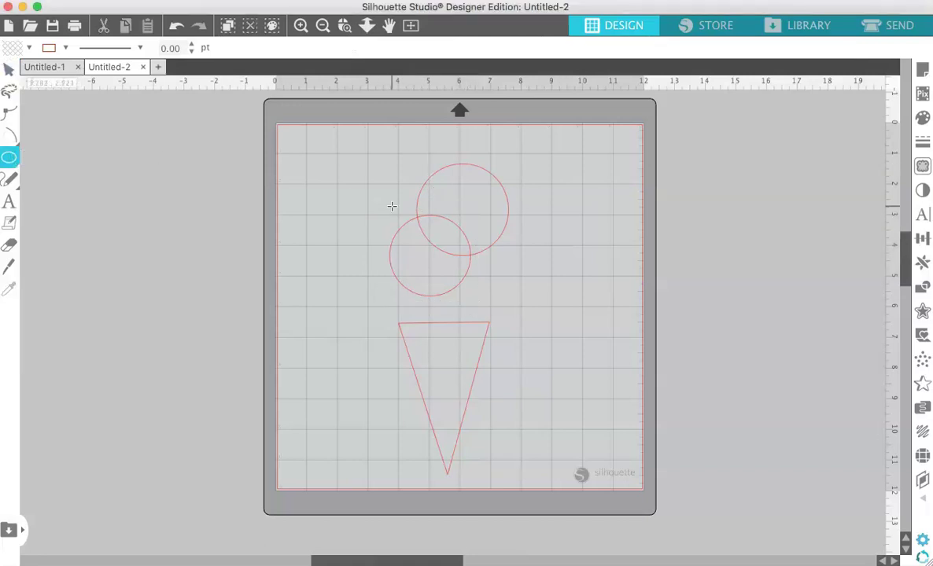
pyautogui.moveTo(463, 220); pyautogui.dragTo(542, 298)
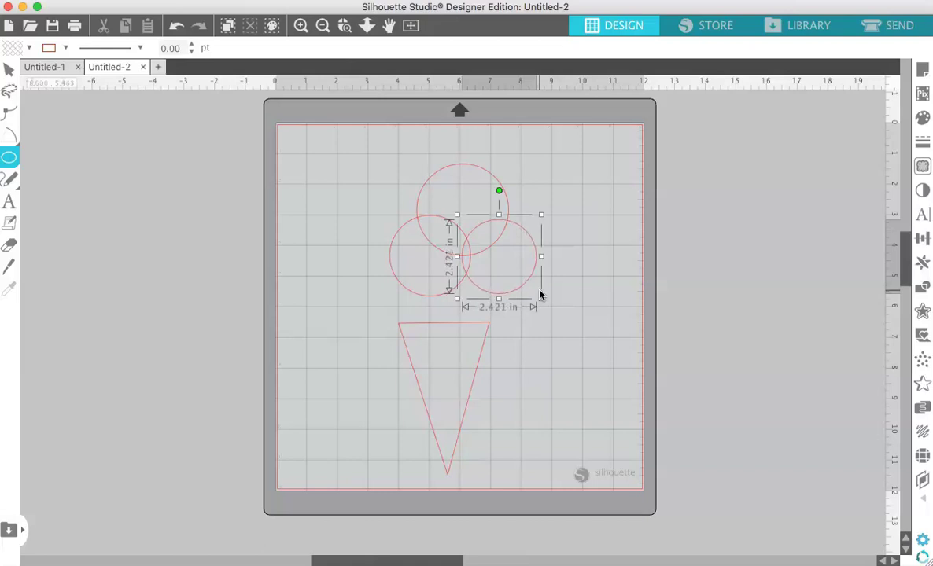
pyautogui.click(8, 69)
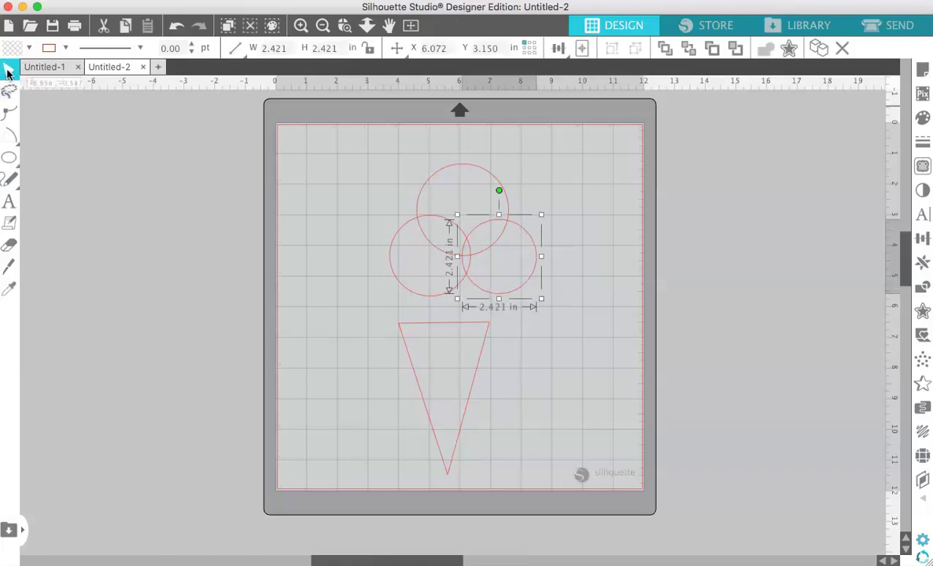
pyautogui.moveTo(536, 264)
pyautogui.mouseDown()
pyautogui.moveTo(529, 261)
pyautogui.moveTo(535, 277)
pyautogui.mouseUp()
pyautogui.click(542, 267)
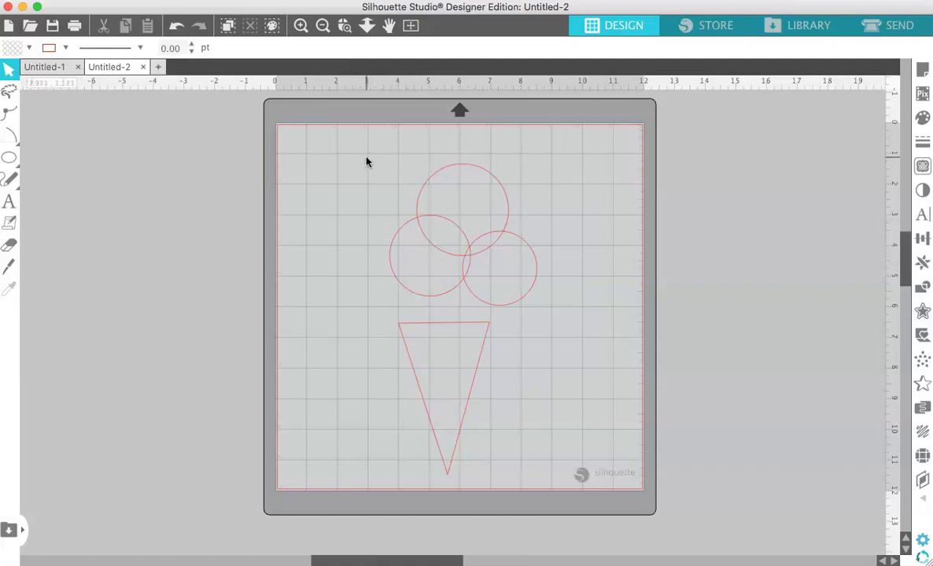
pyautogui.moveTo(366, 162); pyautogui.dragTo(581, 317)
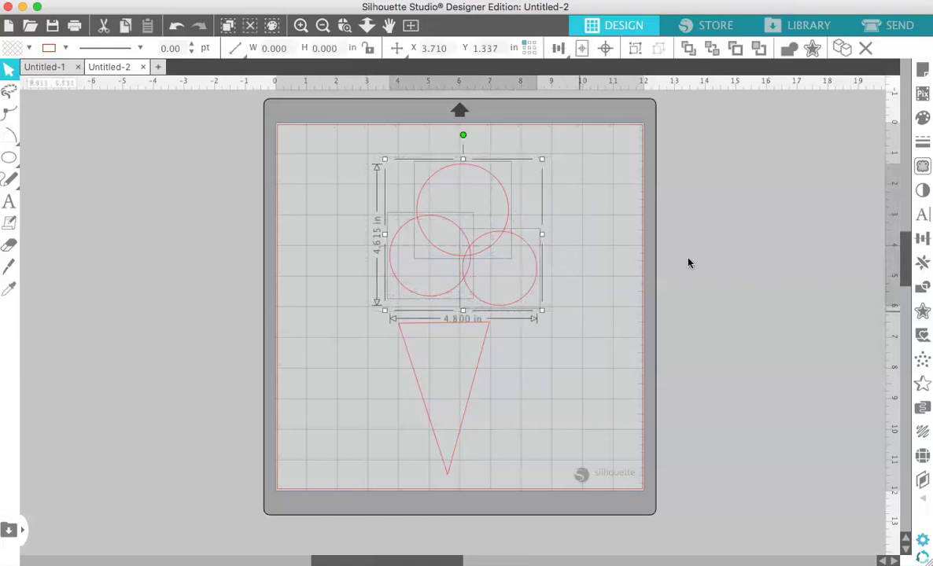
# - Weld the three circles into one scoop shape and move it onto the cone's top
pyautogui.click(924, 288)
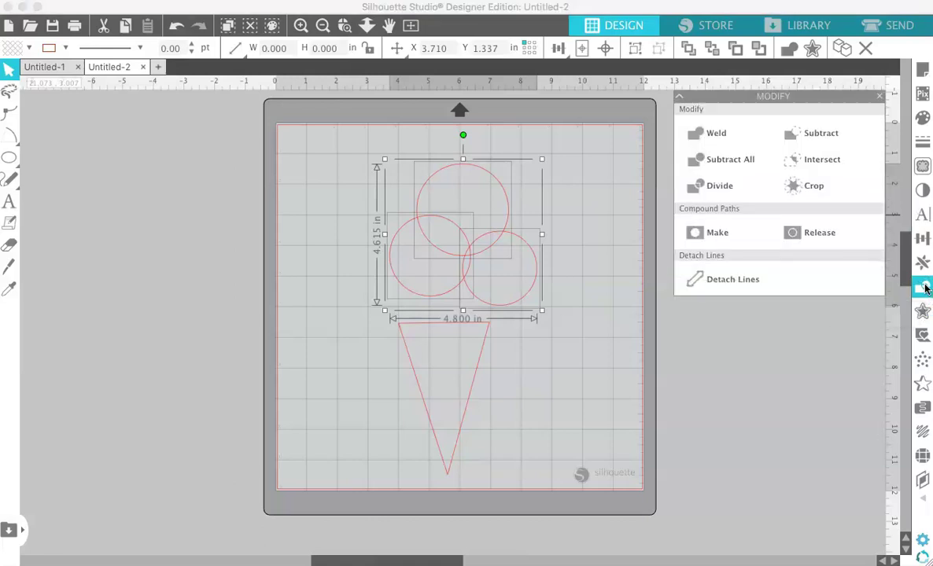
pyautogui.click(711, 137)
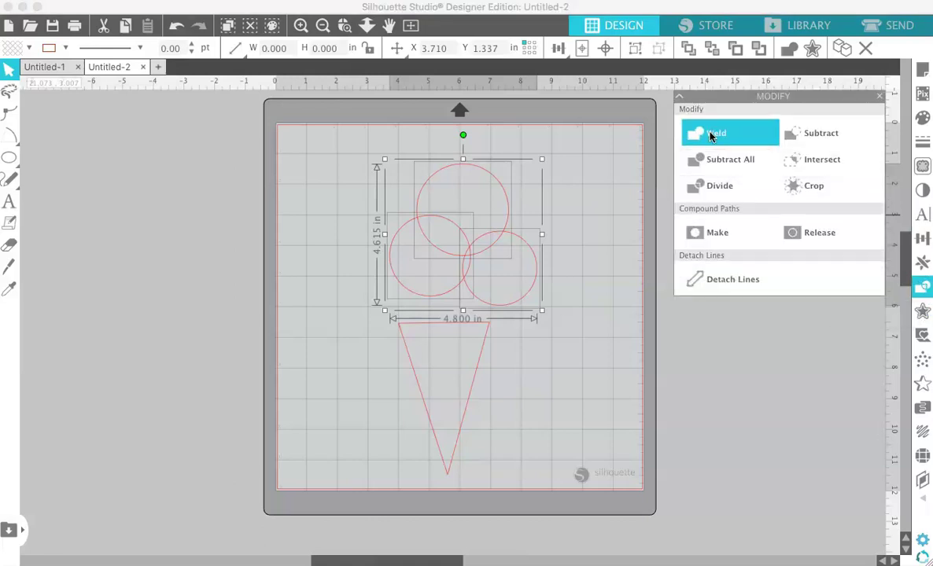
pyautogui.click(575, 203)
pyautogui.moveTo(512, 240); pyautogui.dragTo(488, 286)
pyautogui.click(488, 287)
# - Draw a tiny 0.358 x 0.334 in cherry circle above the scoops
pyautogui.moveTo(9, 157)
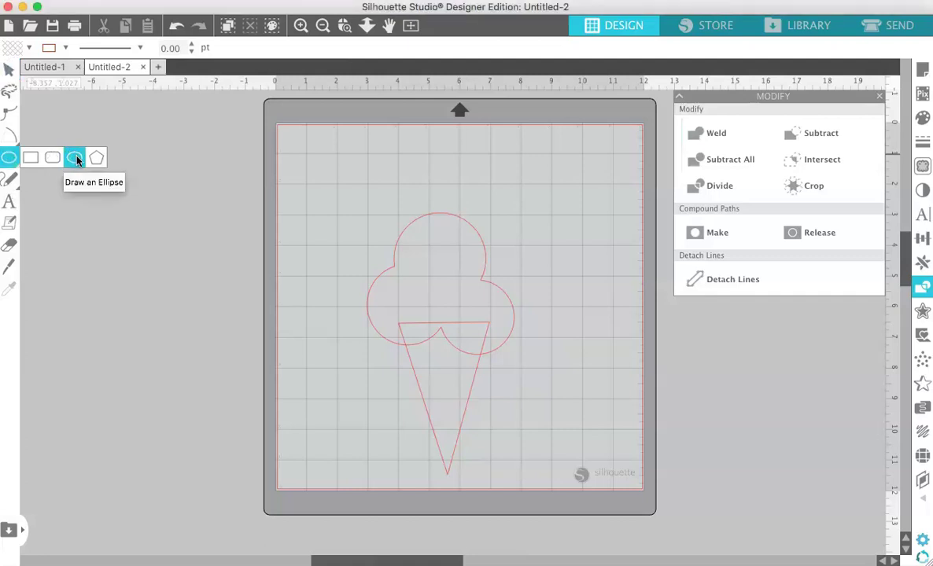
pyautogui.click(75, 158)
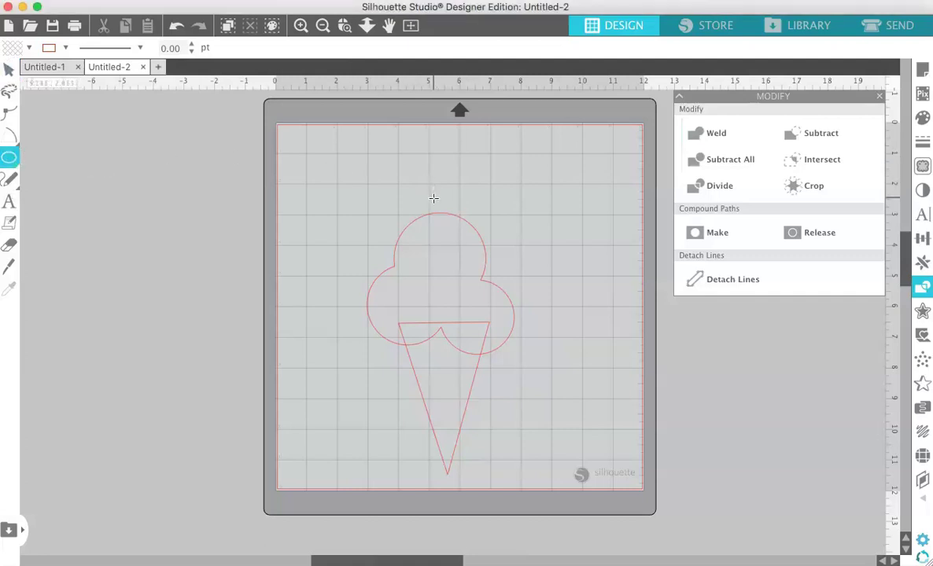
pyautogui.moveTo(436, 203); pyautogui.dragTo(444, 213)
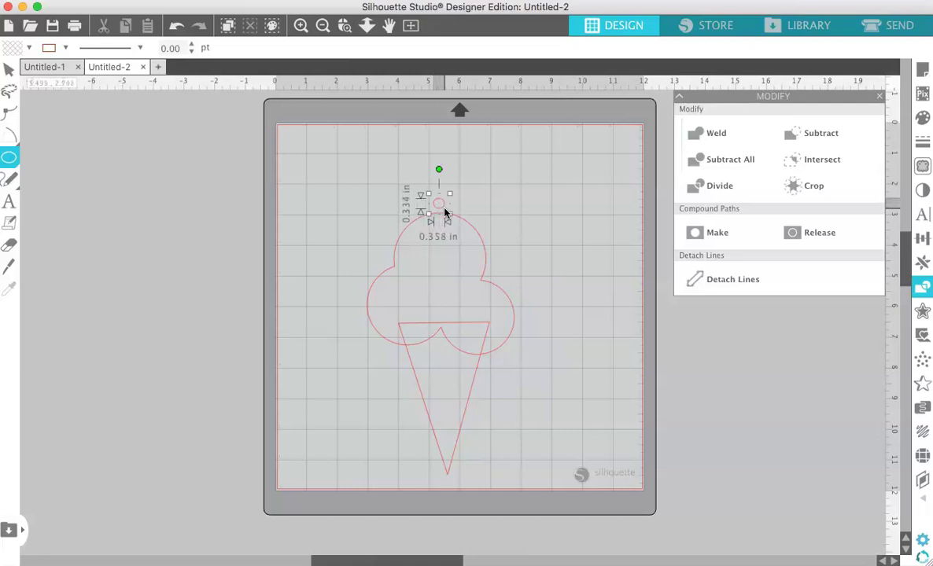
# - Zoom in on the cherry and sketch a smooth freehand stem above it
pyautogui.click(300, 26)
pyautogui.click(300, 26)
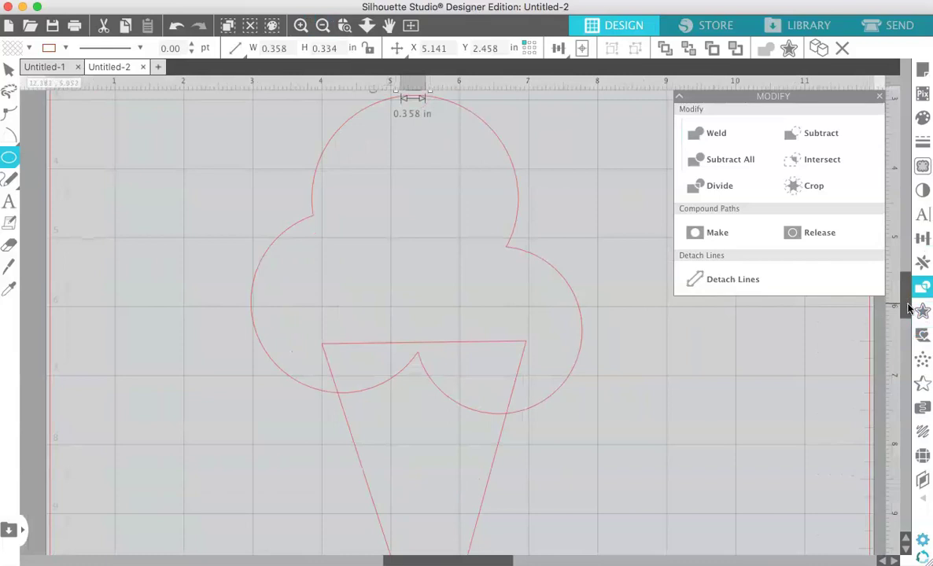
pyautogui.scroll(5, 908, 309)
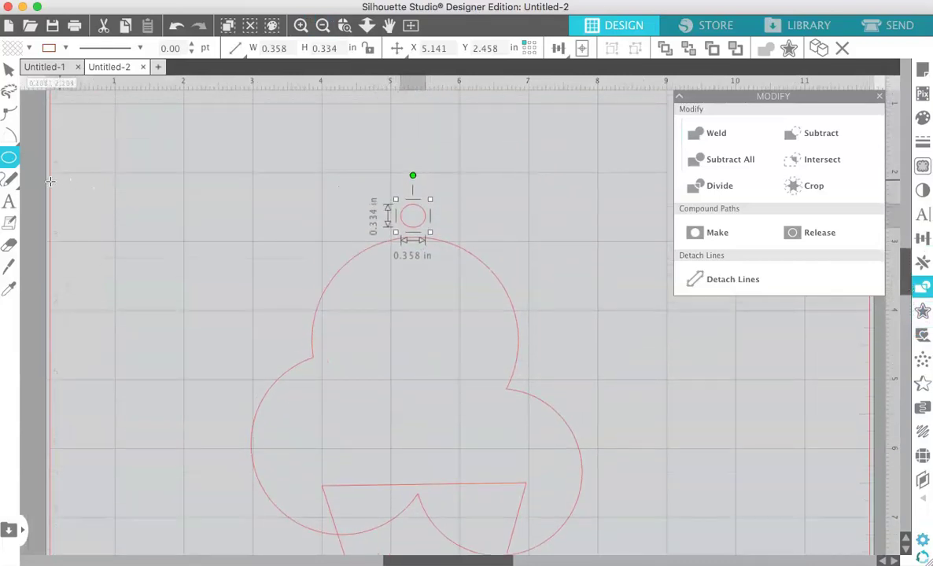
pyautogui.moveTo(11, 184)
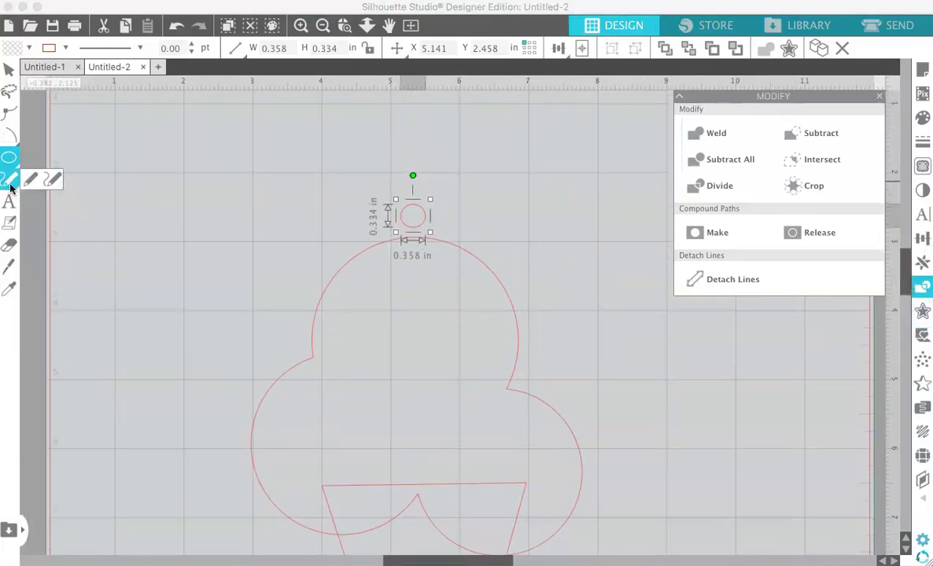
pyautogui.click(59, 183)
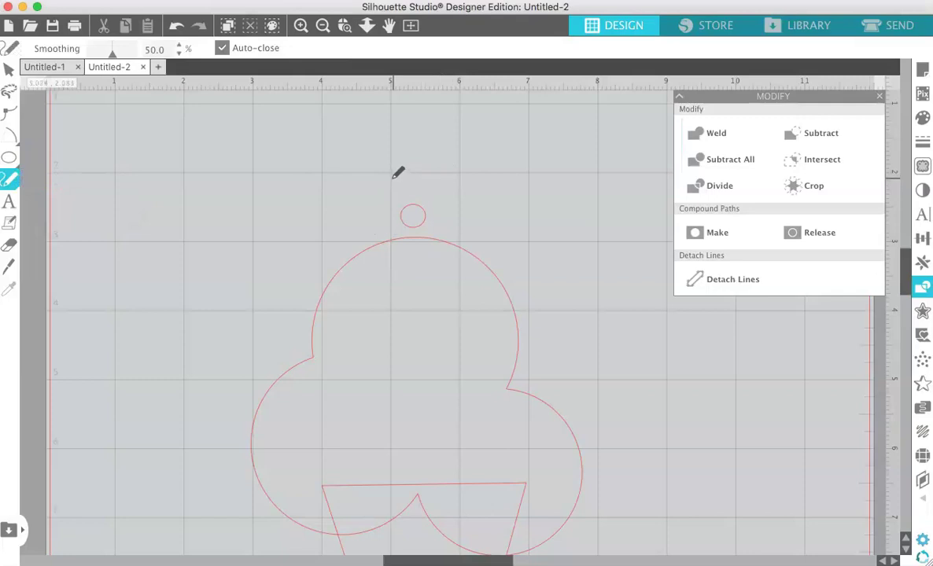
pyautogui.moveTo(394, 178)
pyautogui.mouseDown()
pyautogui.moveTo(420, 208)
pyautogui.moveTo(396, 178)
pyautogui.mouseUp()
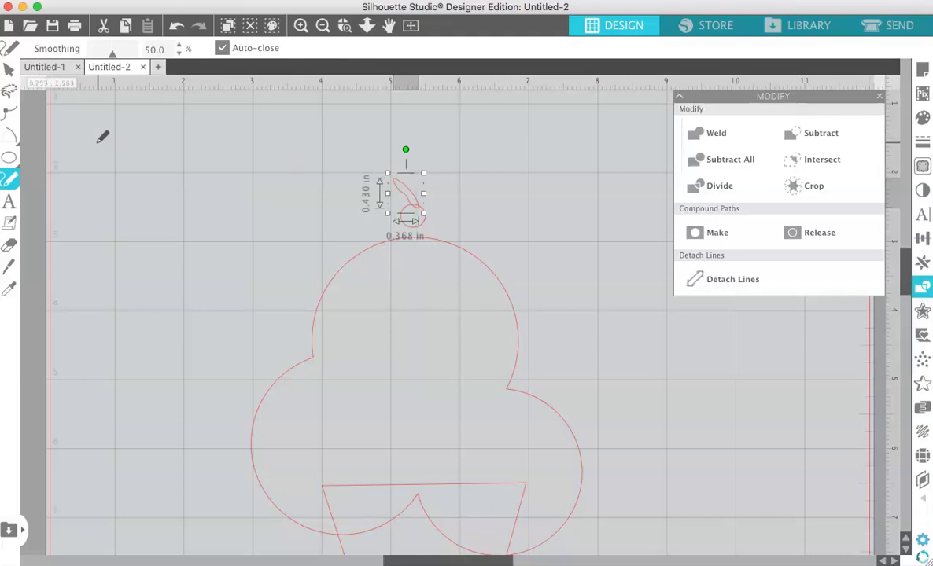
# - Reshape the stem's curve by adjusting its points
pyautogui.click(10, 115)
pyautogui.click(405, 197)
pyautogui.moveTo(405, 199); pyautogui.dragTo(407, 197)
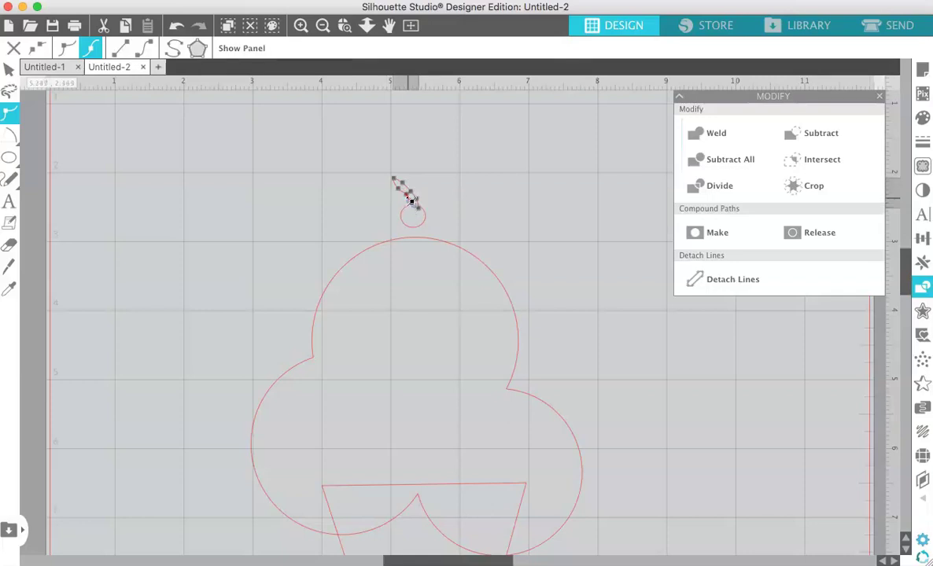
pyautogui.click(395, 181)
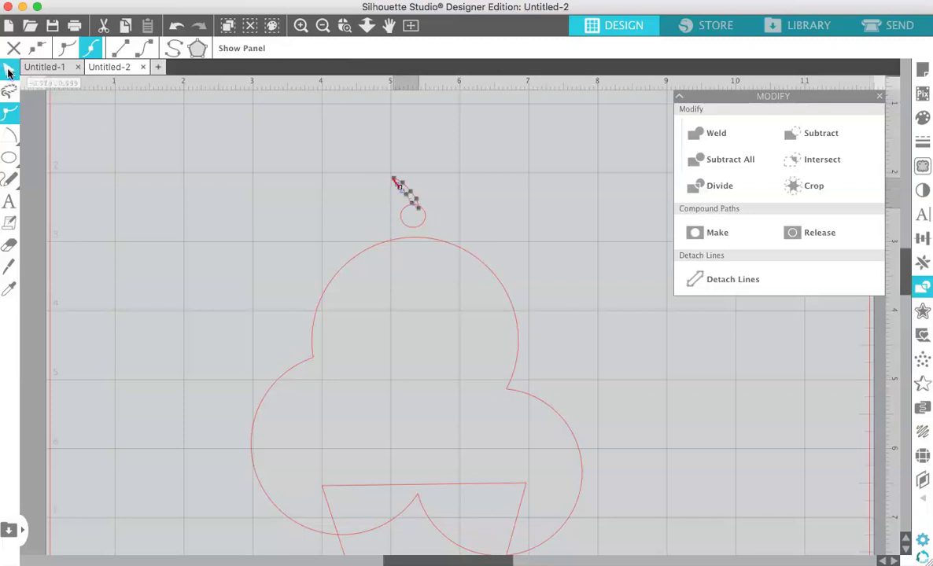
# - Select the cherry with its stem and position them on top of the scoops
pyautogui.click(8, 71)
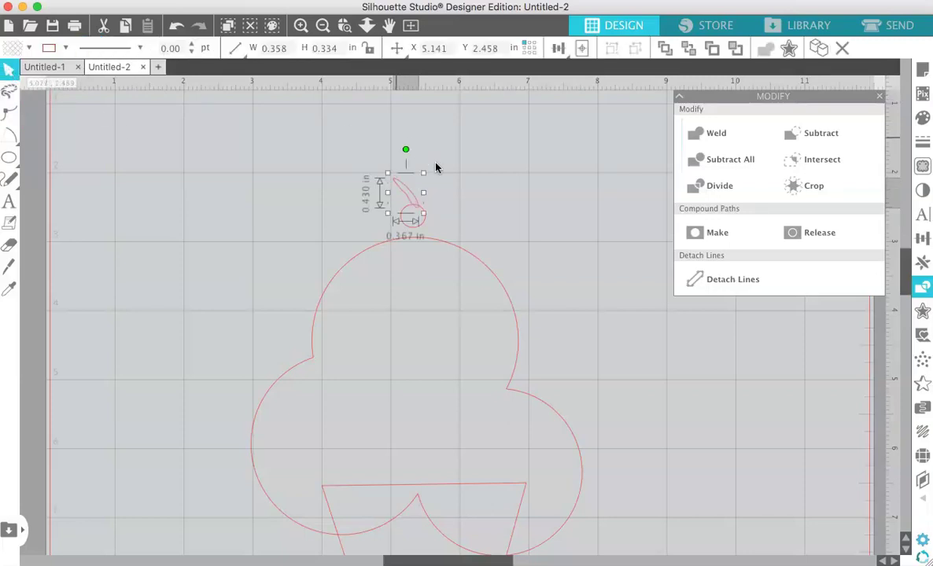
pyautogui.moveTo(392, 204); pyautogui.dragTo(379, 181)
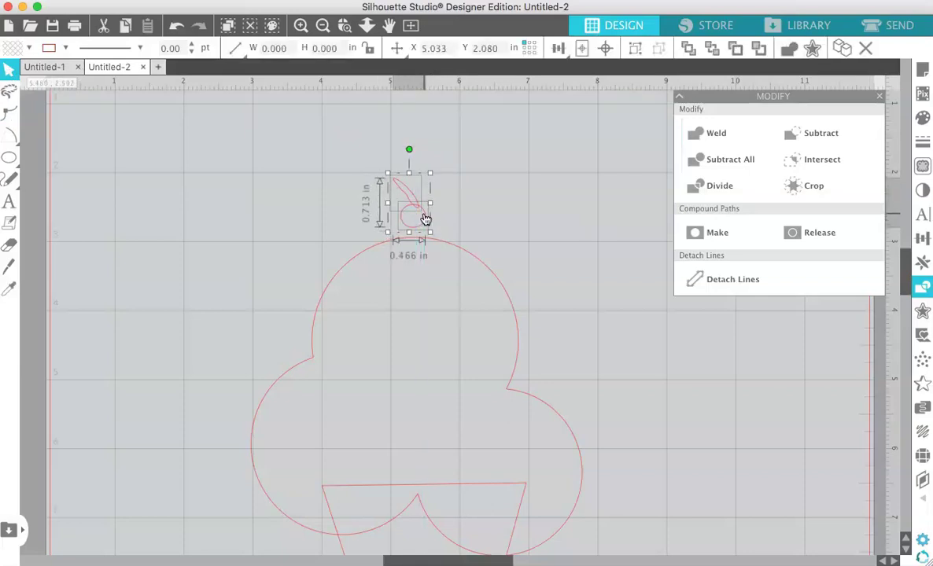
pyautogui.moveTo(425, 219); pyautogui.dragTo(427, 233)
pyautogui.click(521, 226)
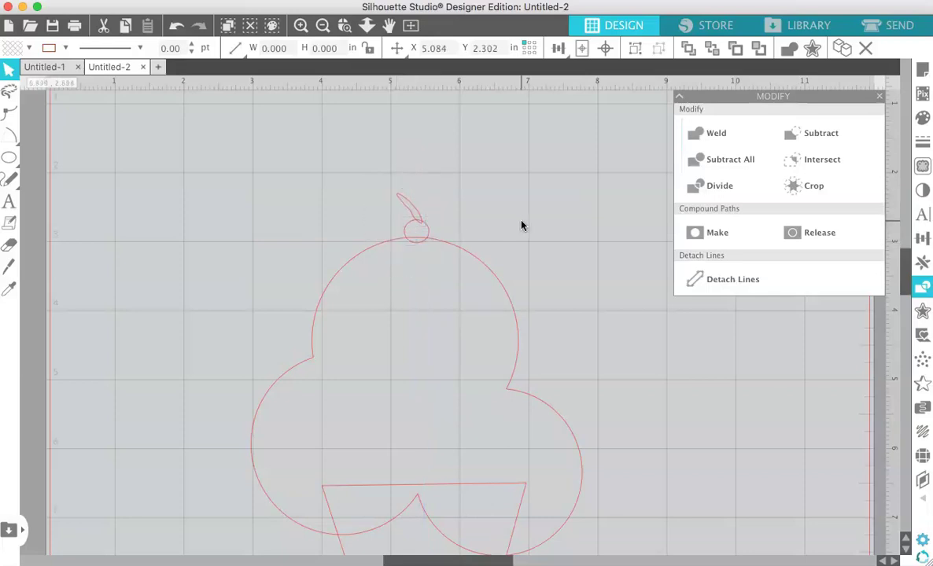
# - Fill the cherry circle red and its stem green
pyautogui.click(323, 26)
pyautogui.click(324, 26)
pyautogui.click(323, 26)
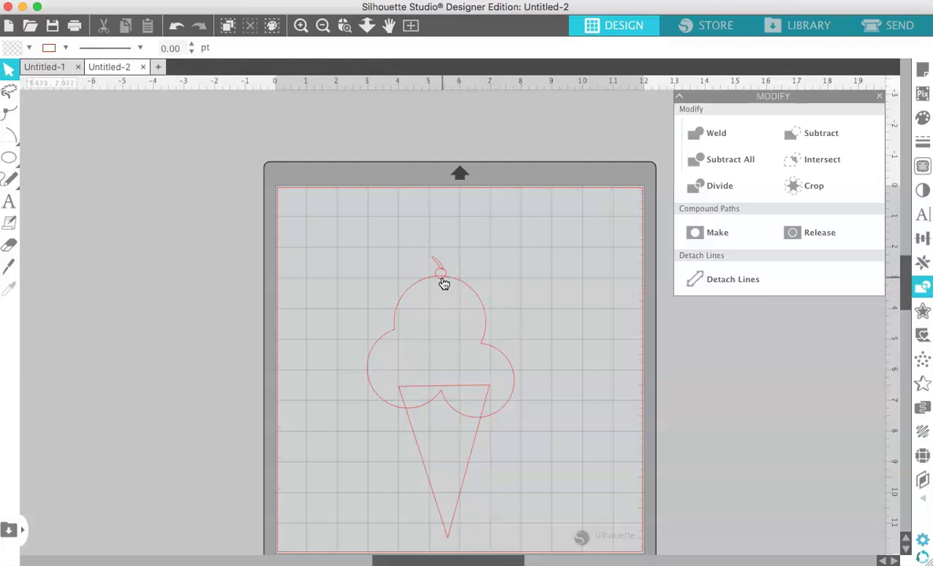
pyautogui.click(300, 26)
pyautogui.click(300, 26)
pyautogui.click(300, 25)
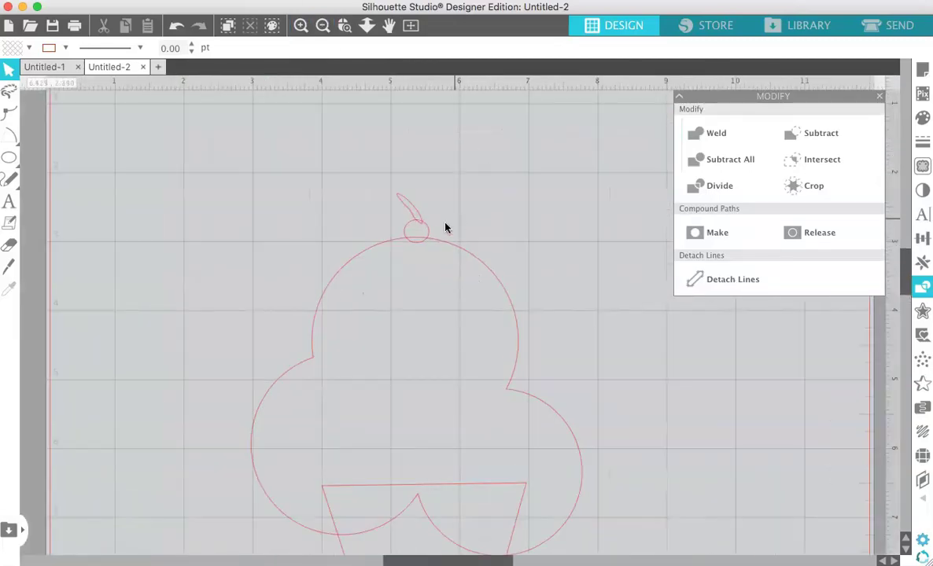
pyautogui.click(428, 232)
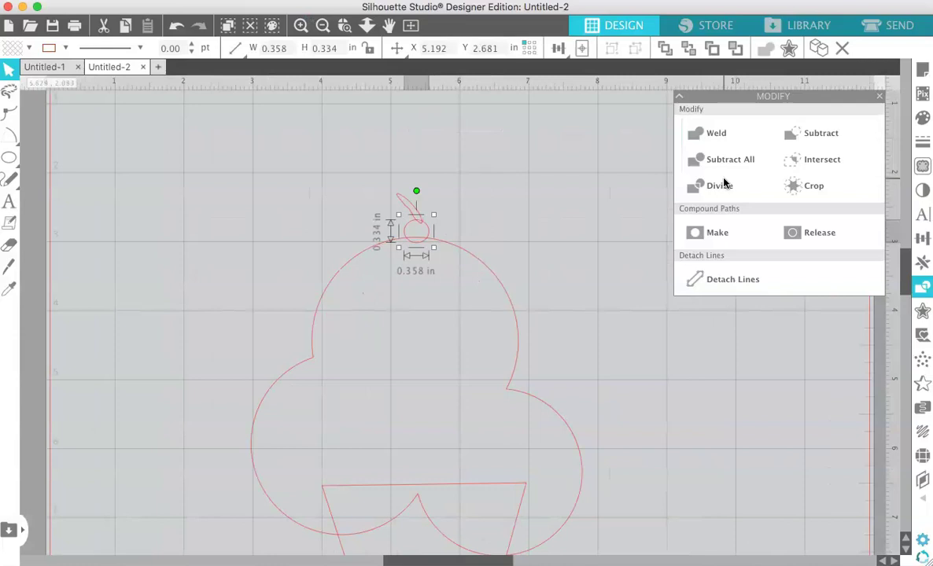
pyautogui.click(923, 119)
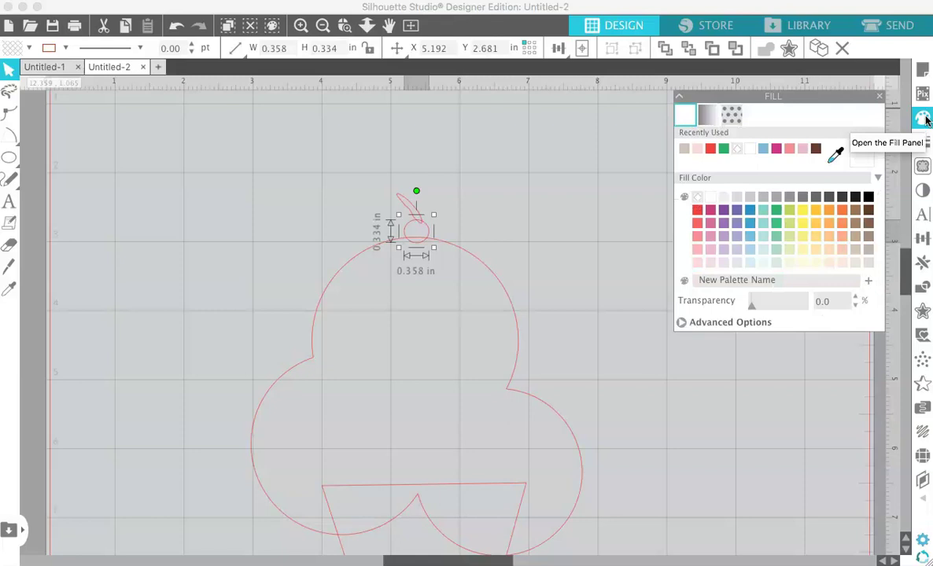
pyautogui.click(711, 151)
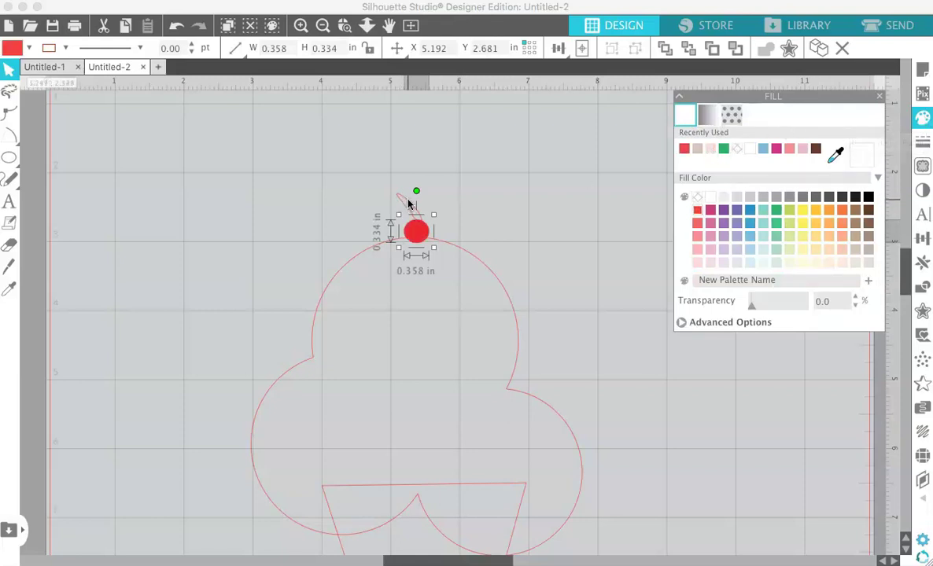
pyautogui.click(408, 203)
pyautogui.click(724, 150)
# - Fill the welded scoops light pink and the cone tan, then view the whole mat
pyautogui.click(516, 318)
pyautogui.click(517, 318)
pyautogui.click(723, 150)
pyautogui.scroll(-5, 909, 269)
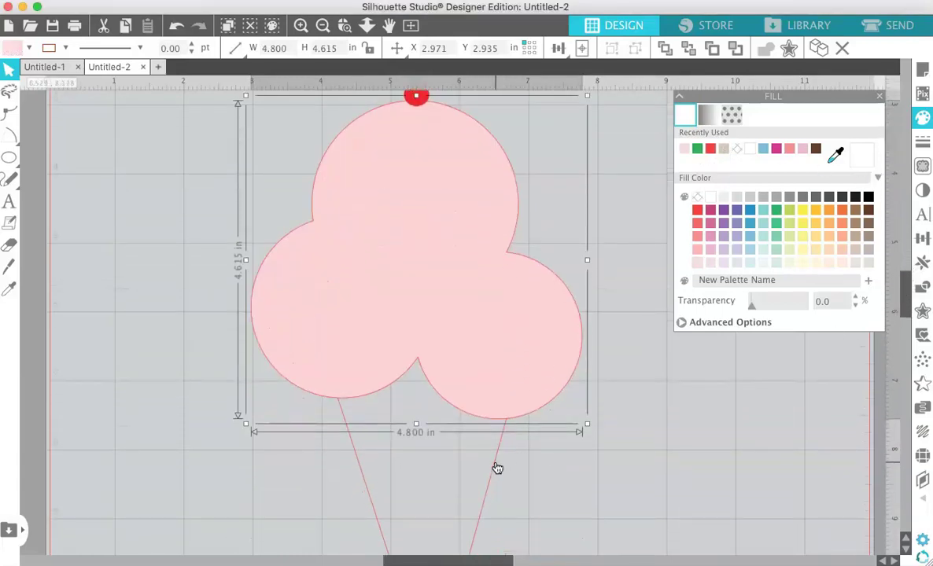
pyautogui.click(498, 469)
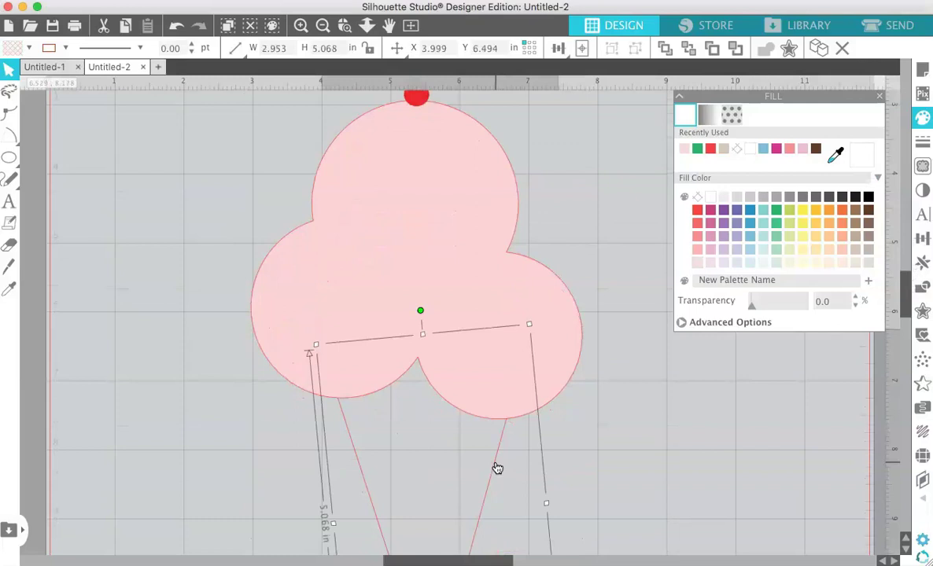
pyautogui.click(724, 149)
pyautogui.click(669, 429)
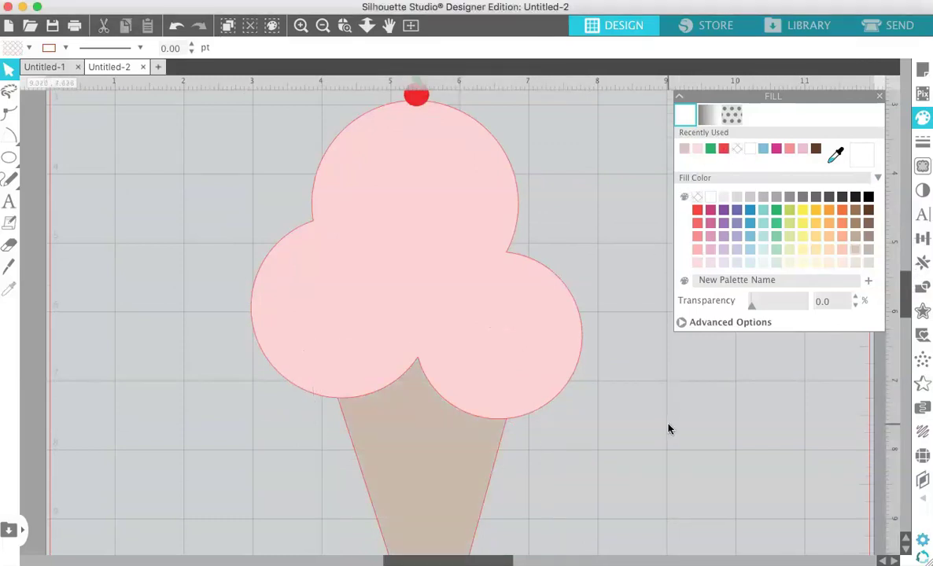
pyautogui.click(324, 26)
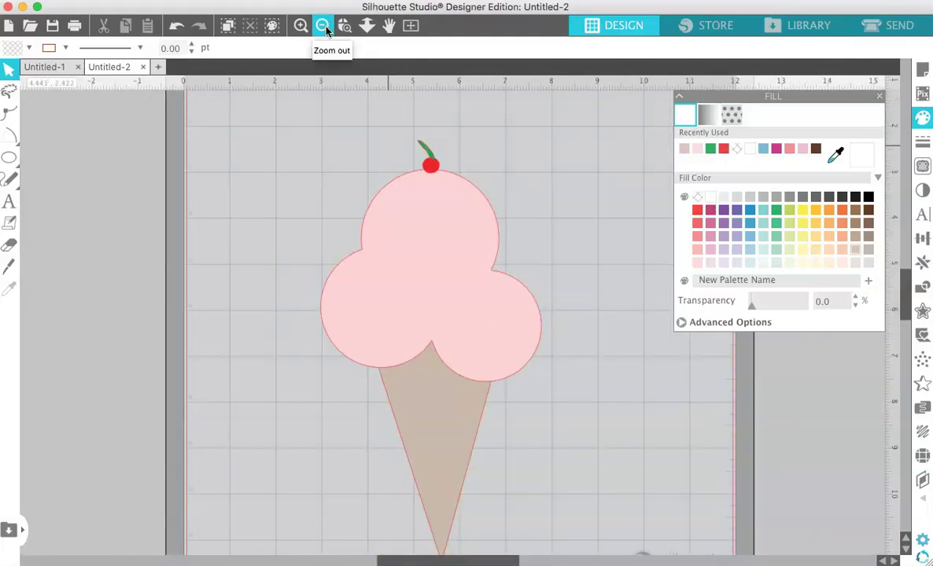
pyautogui.click(325, 26)
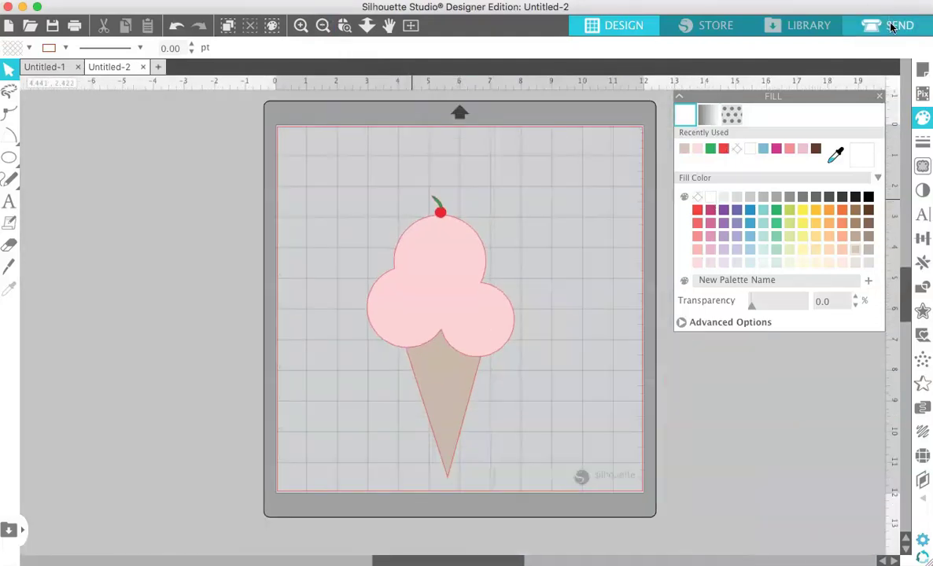
pyautogui.click(891, 27)
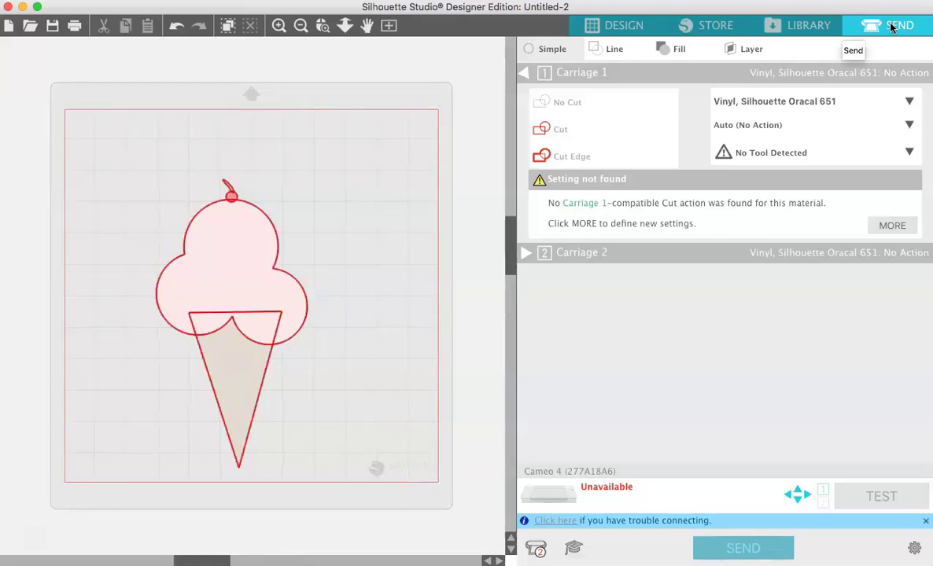
pyautogui.click(662, 49)
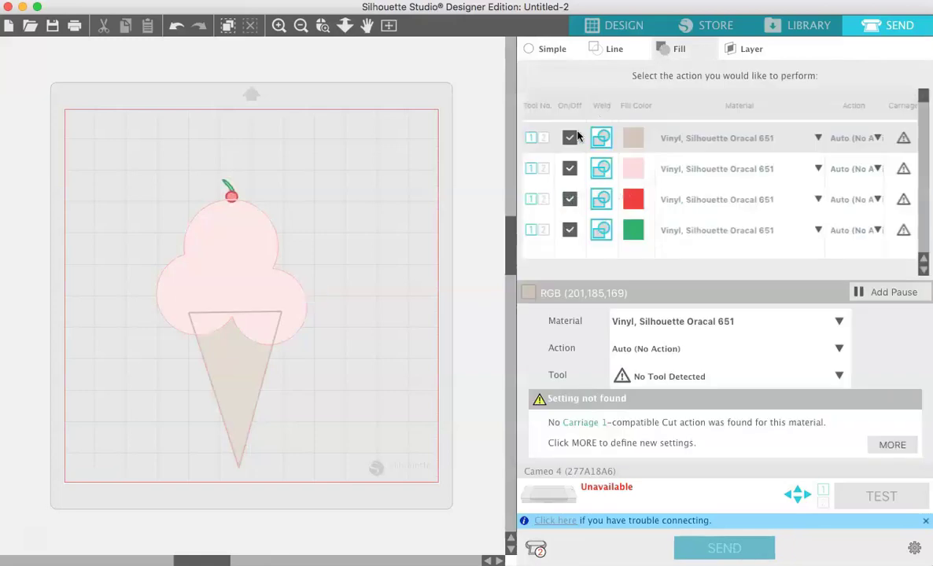
pyautogui.click(570, 168)
pyautogui.click(572, 197)
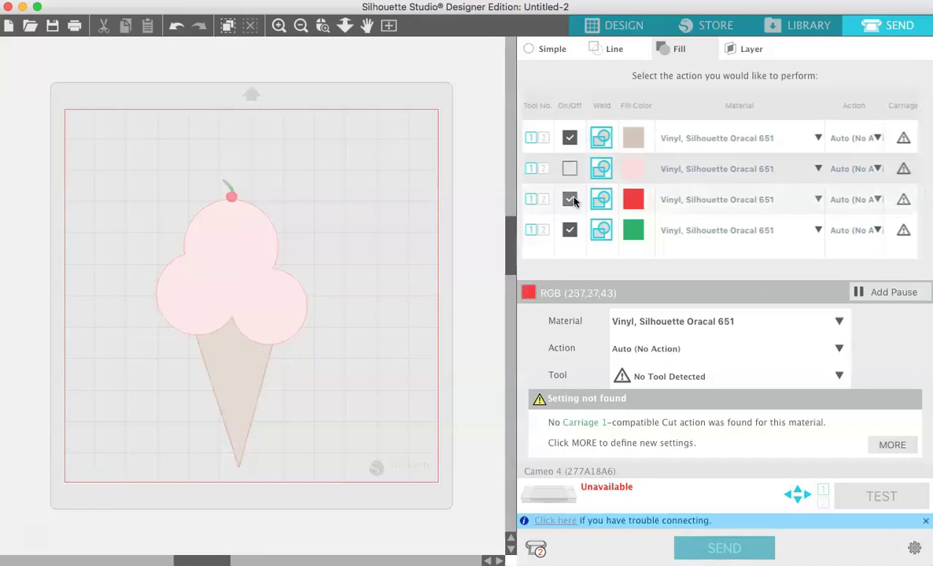
pyautogui.click(572, 228)
pyautogui.click(570, 229)
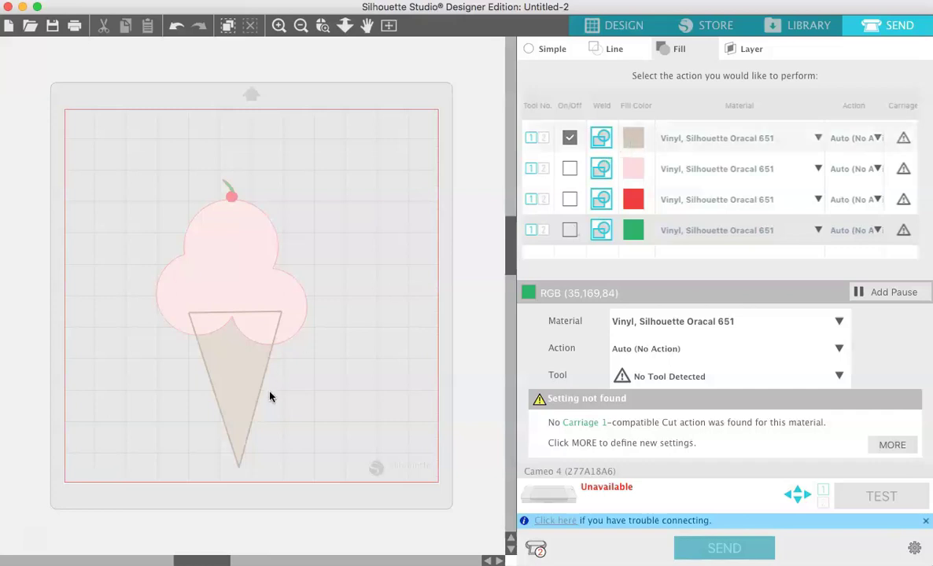
pyautogui.click(570, 137)
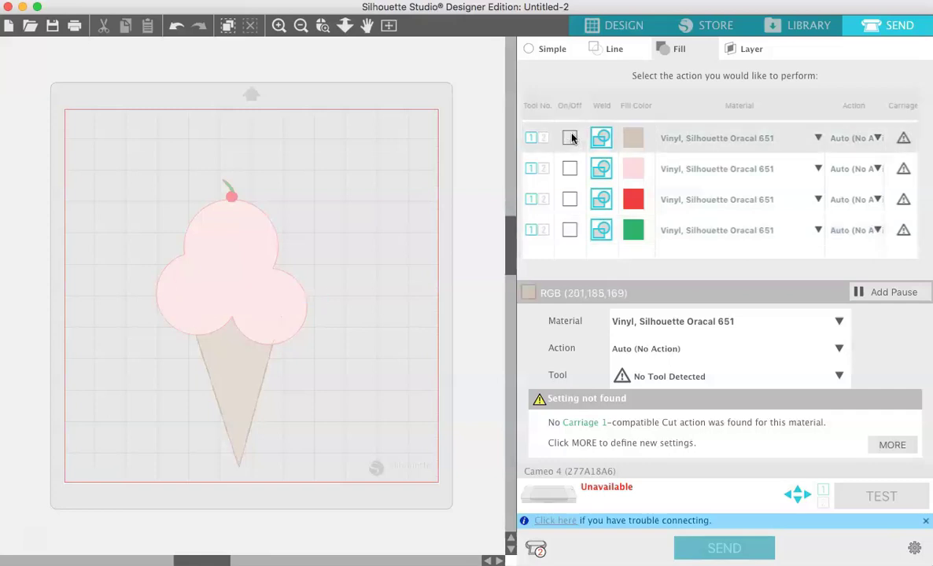
pyautogui.click(572, 169)
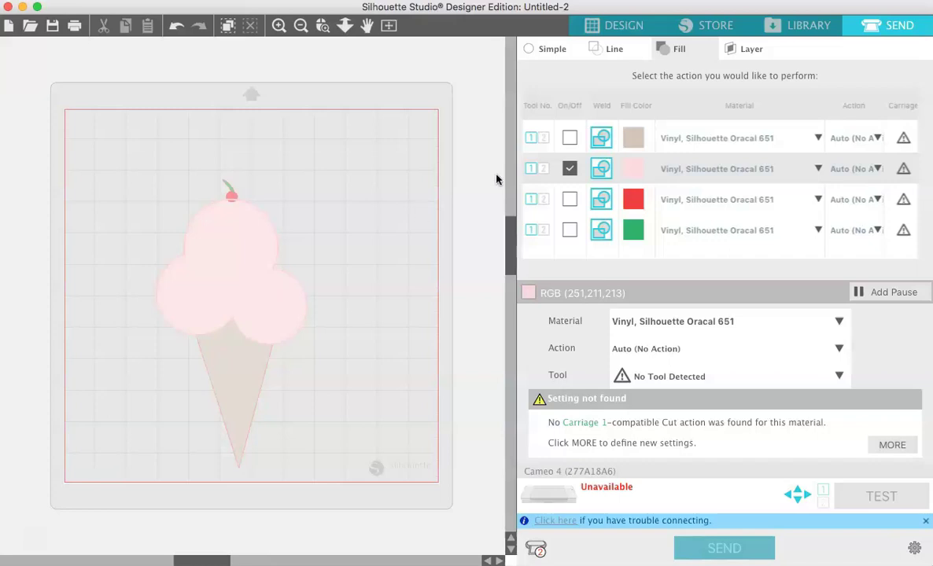
pyautogui.click(570, 169)
pyautogui.click(618, 27)
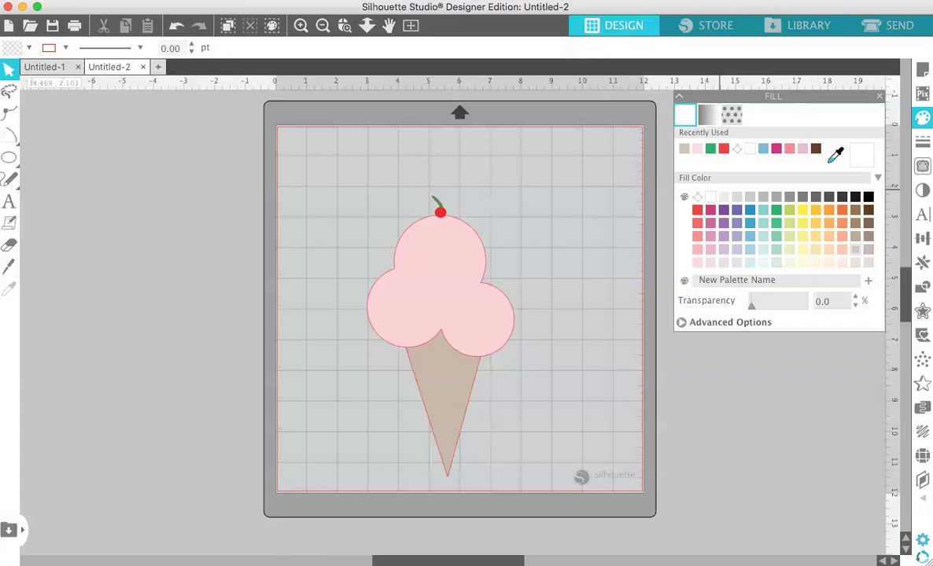
pyautogui.click(157, 2)
pyautogui.moveTo(175, 114)
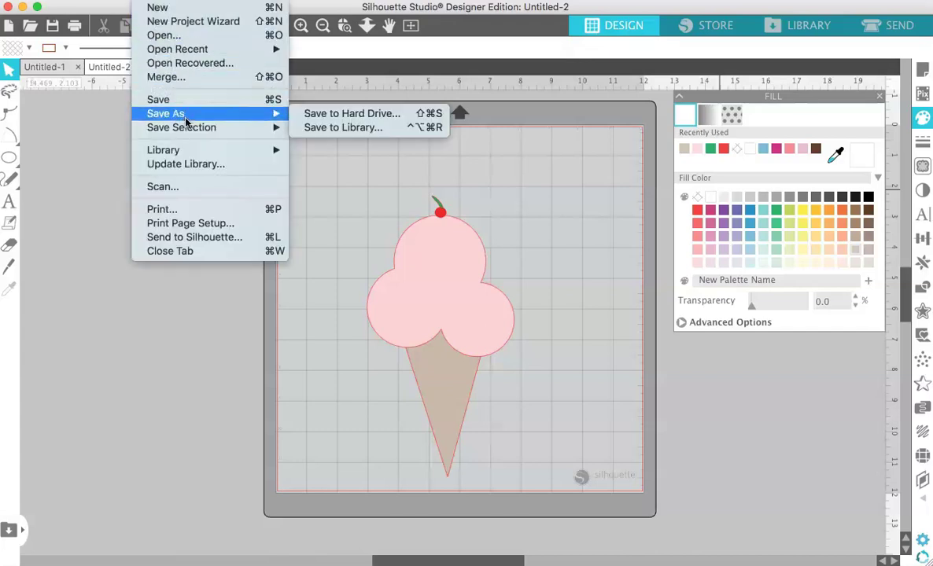
pyautogui.click(311, 115)
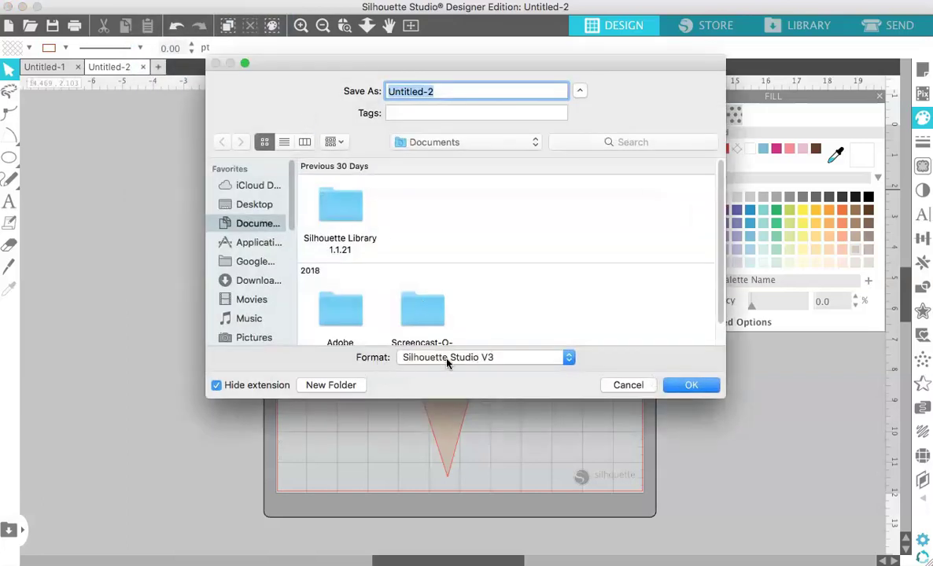
pyautogui.click(566, 360)
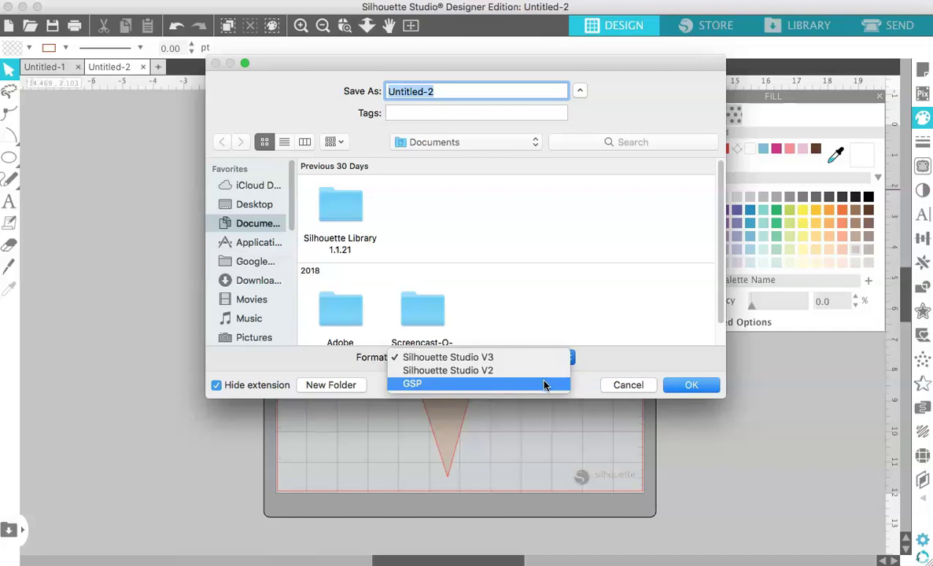
pyautogui.click(617, 386)
pyautogui.click(618, 385)
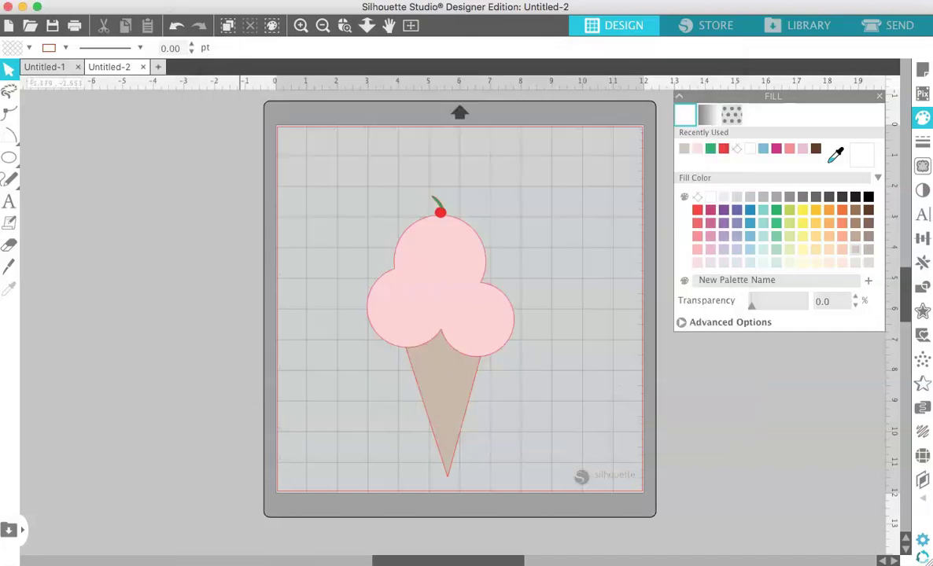
pyautogui.click(150, 0)
pyautogui.moveTo(183, 115)
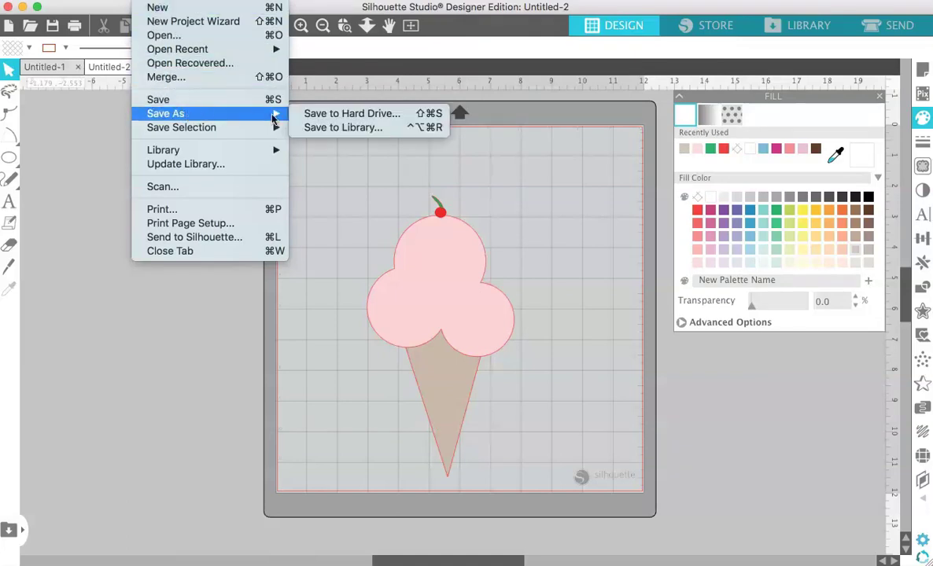
pyautogui.click(307, 127)
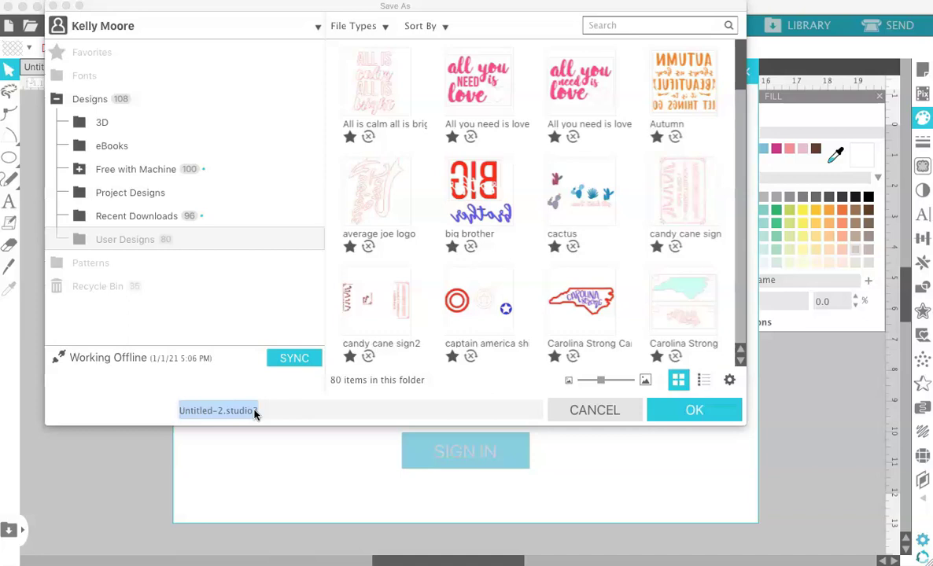
pyautogui.click(589, 411)
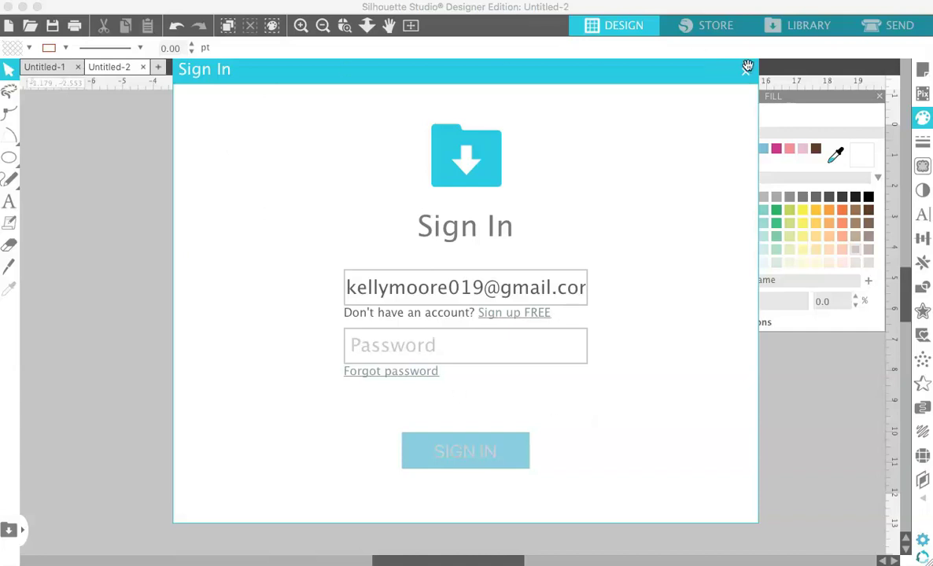
pyautogui.click(745, 72)
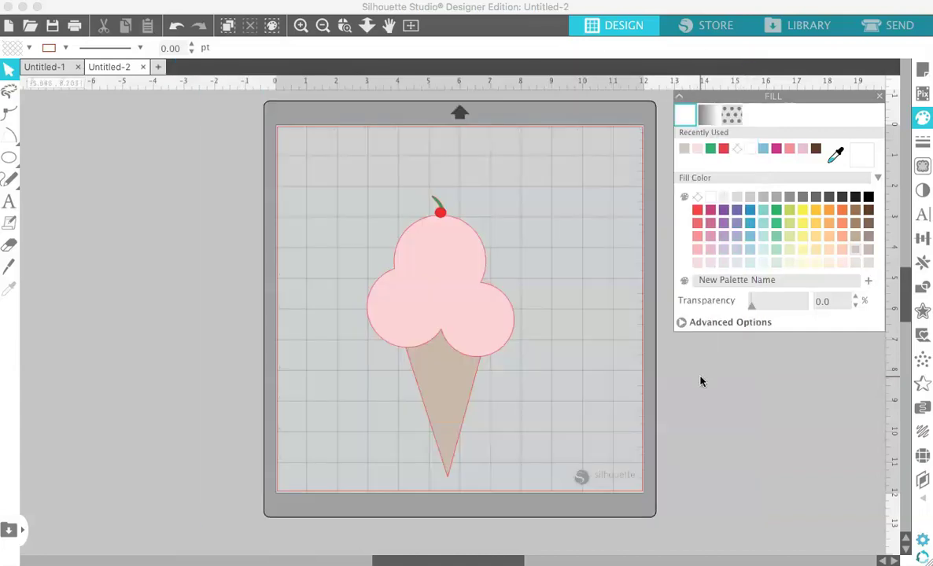